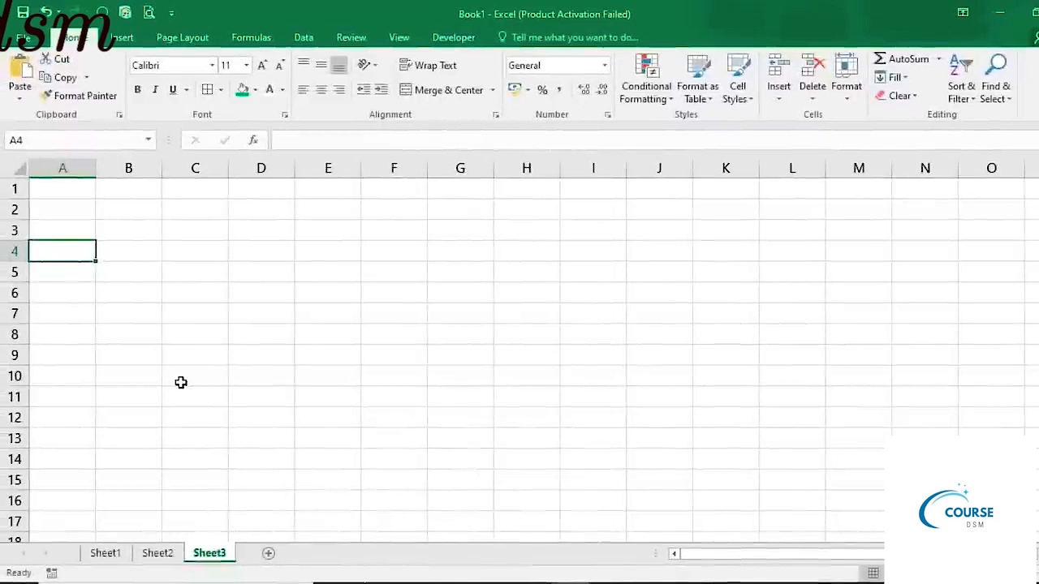
- Enter the heading "Invoice No." in cell A4 and widen column A to fit it
text(Invi)
text(oi)
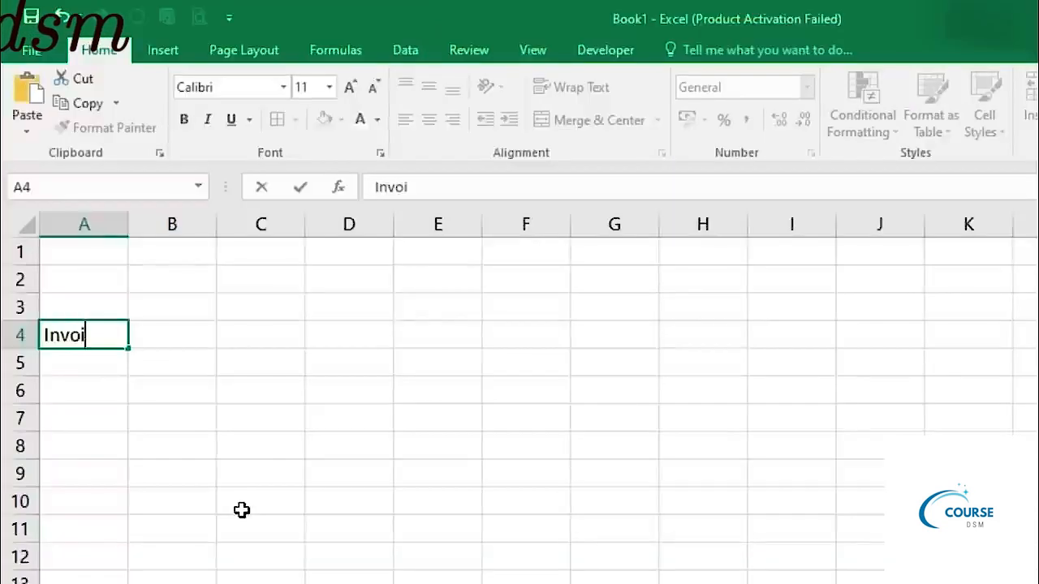
text(ce No.)
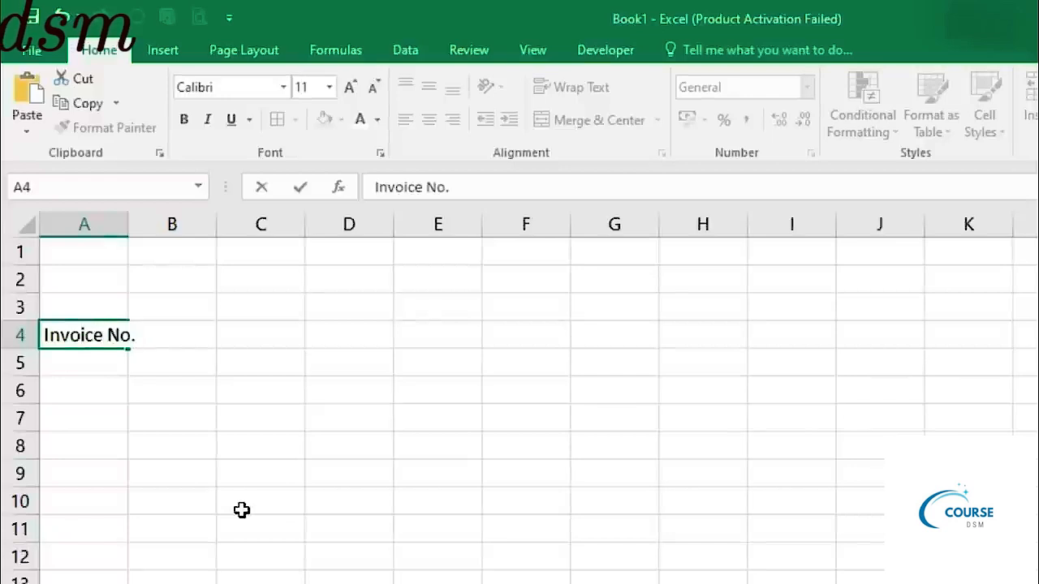
drag(104, 224, 139, 224)
- Enter the heading "Product Description" in cell B4 and widen column B to fit it
click(176, 336)
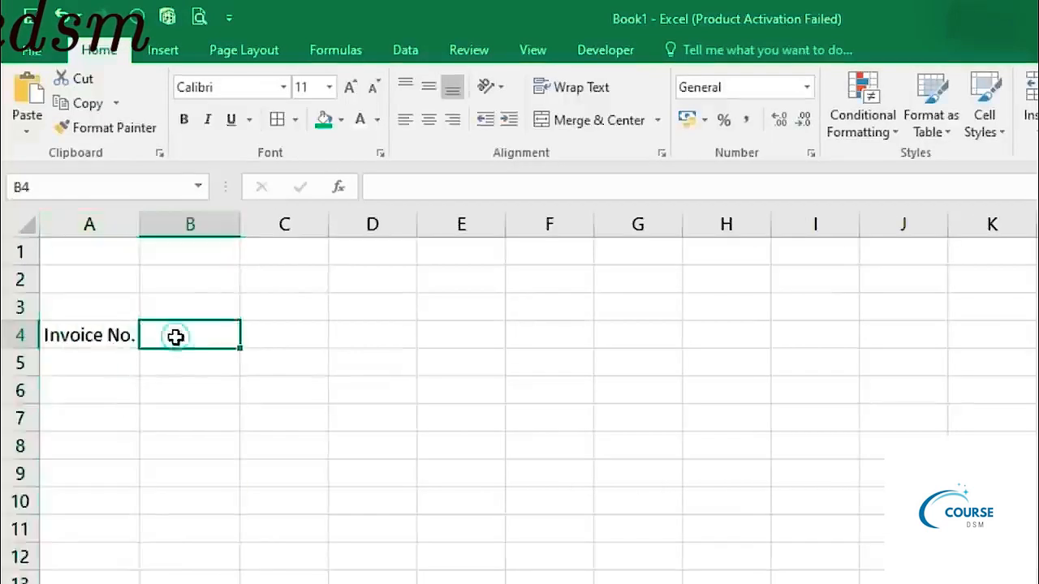
text(Procu)
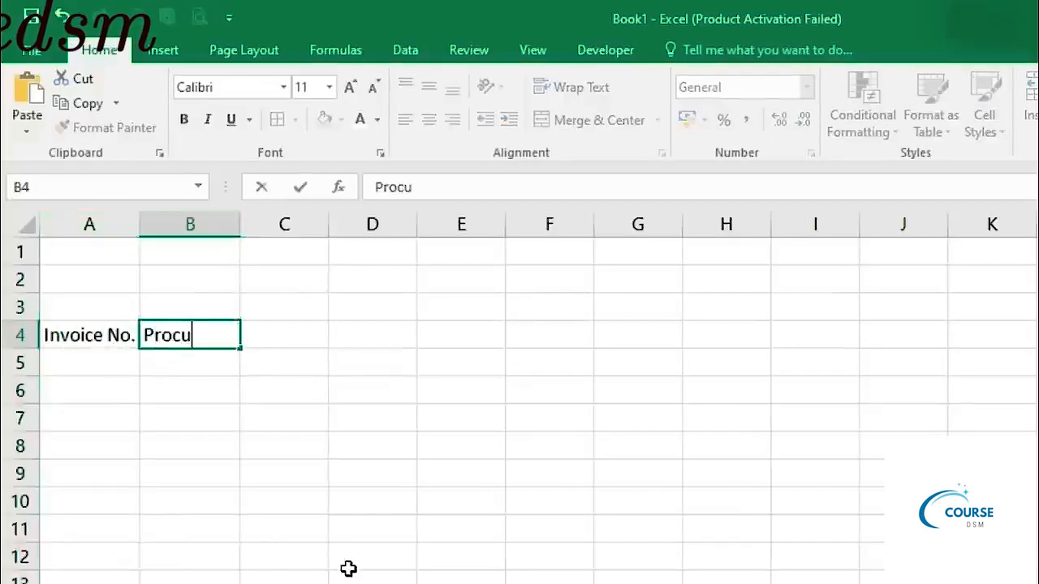
key(BackSpace)
key(BackSpace)
text(dc)
key(BackSpace)
text(u)
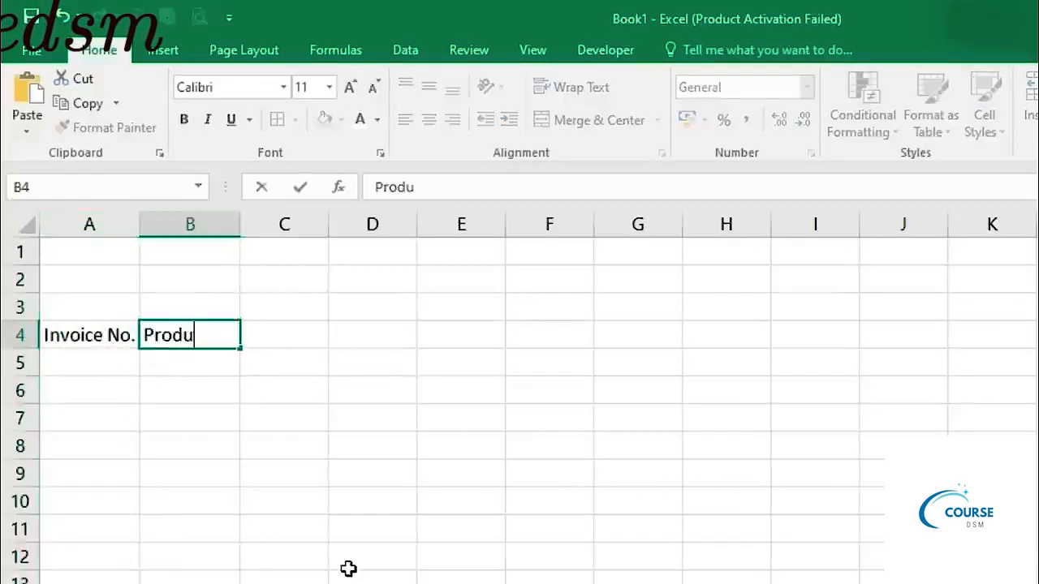
text(ct Description)
key(Return)
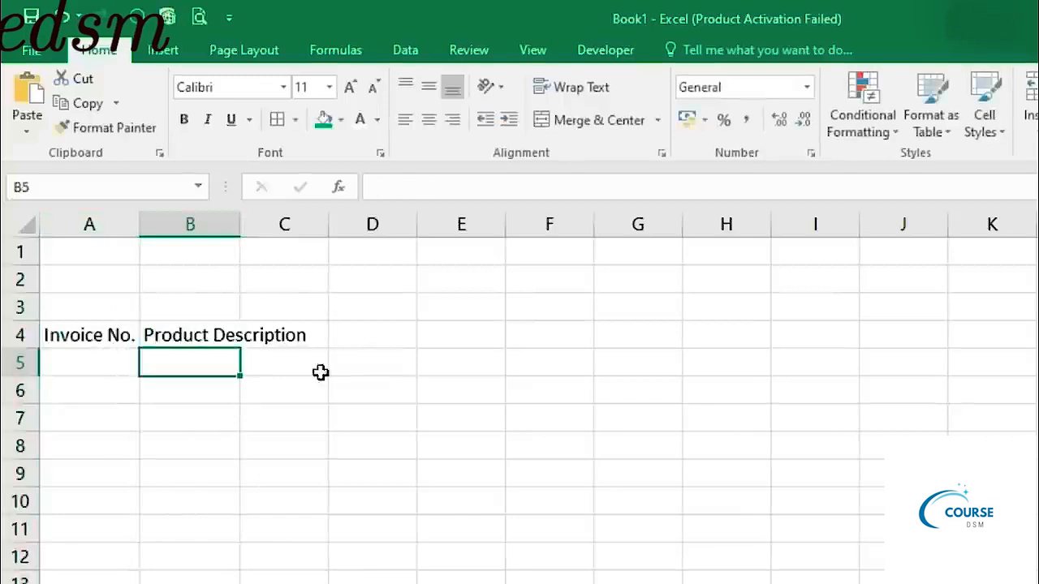
drag(246, 230, 325, 274)
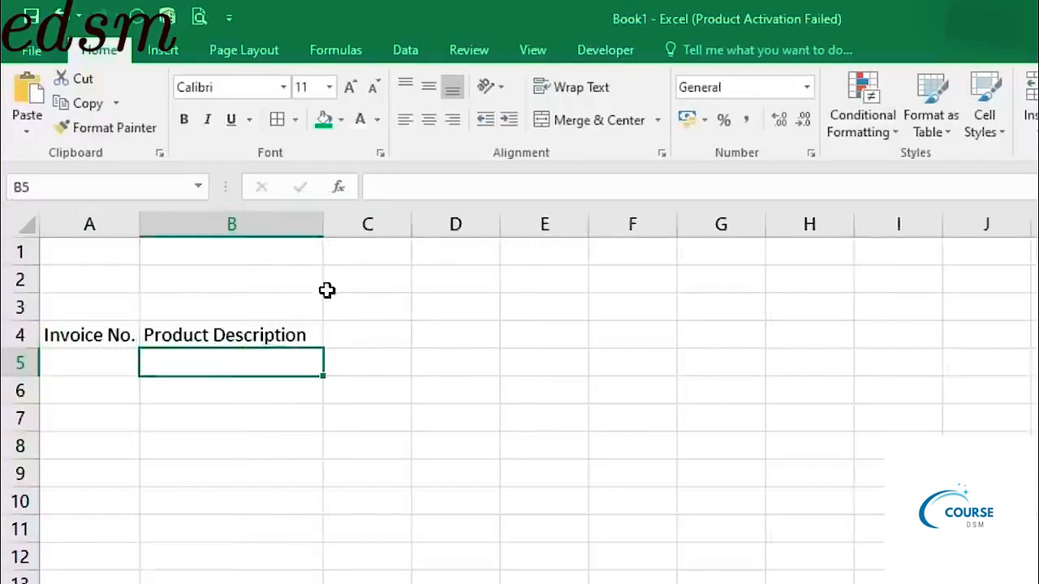
- Enter the headings "Rate" in cell C4 and "Quanity" in cell D4
click(344, 332)
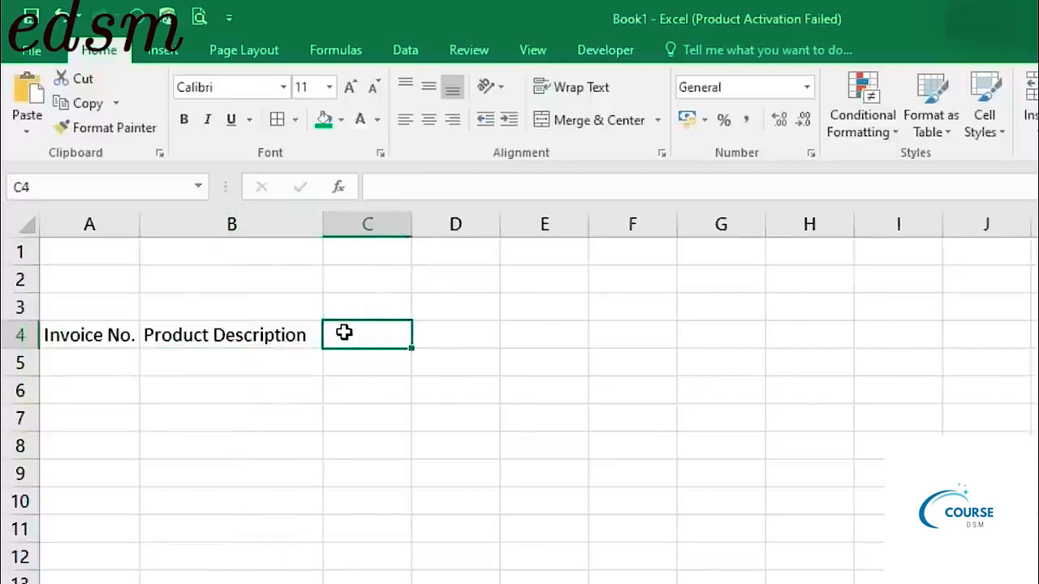
text(Rate)
key(Tab)
text(Q)
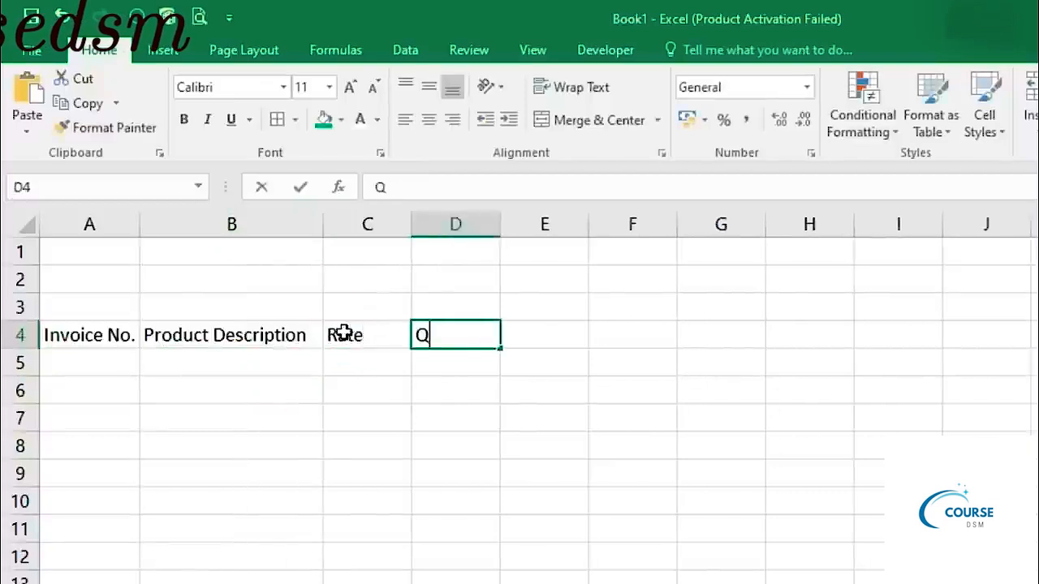
text(uanity)
key(Tab)
- Enter the capitalized heading "Amount" in cell E4
text(amou)
key(BackSpace)
key(BackSpace)
key(BackSpace)
key(BackSpace)
text(Amount)
key(Tab)
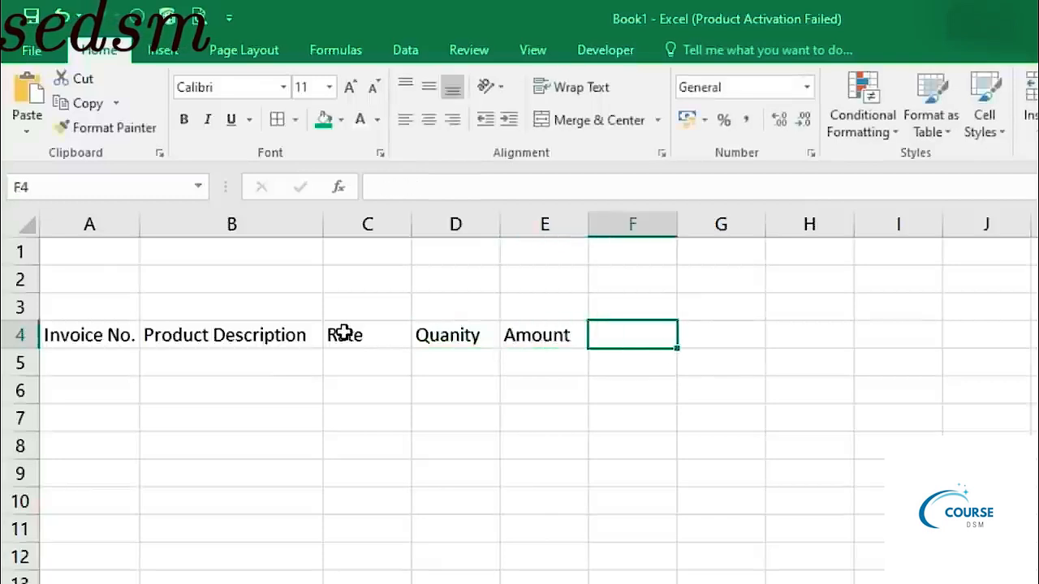
- Enter the headings "GST" in cell F4 and "Total Amount" in cell G4
text(GST)
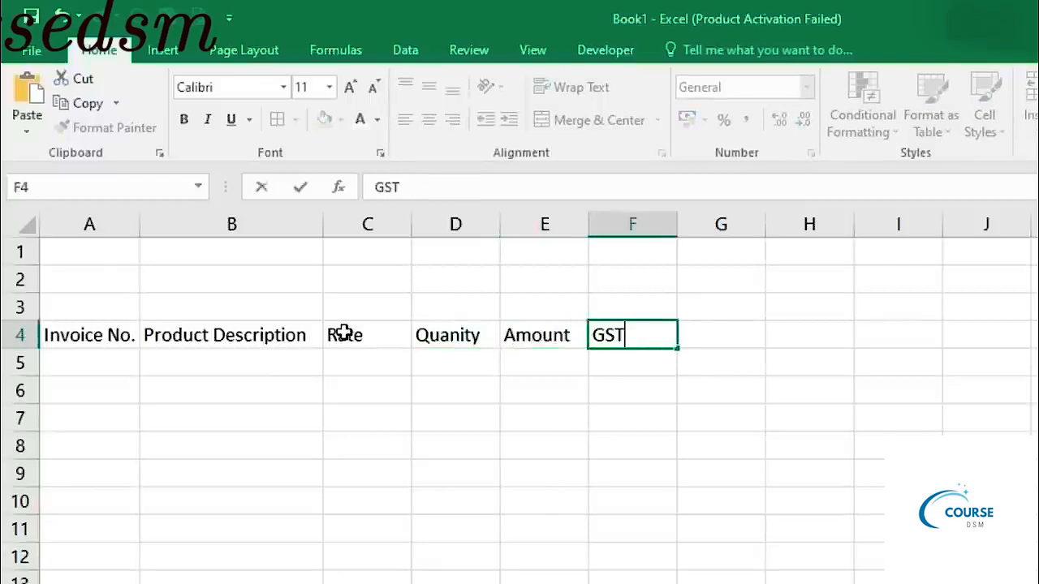
key(Tab)
text(t)
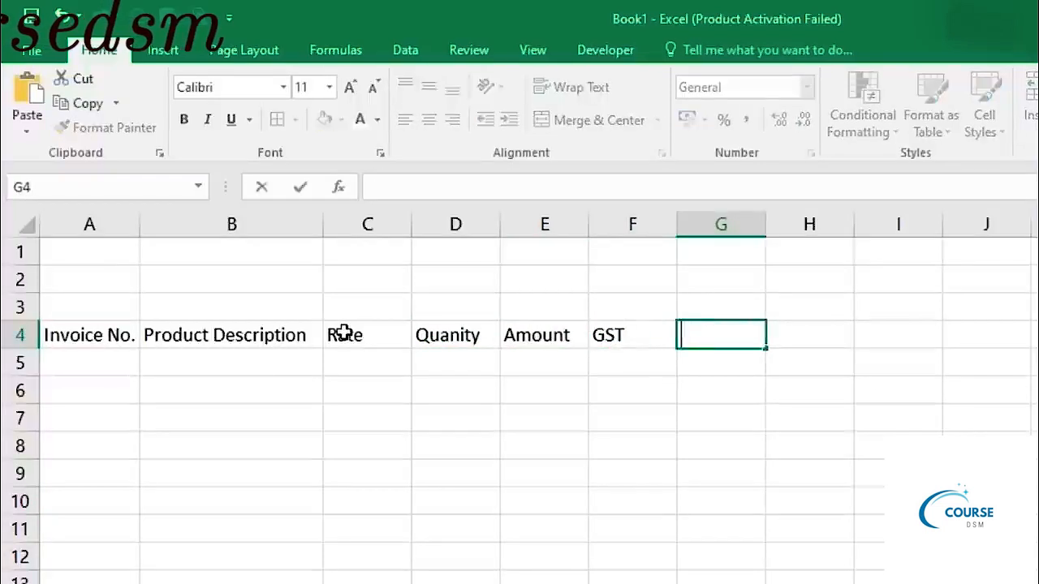
text(otal Amount)
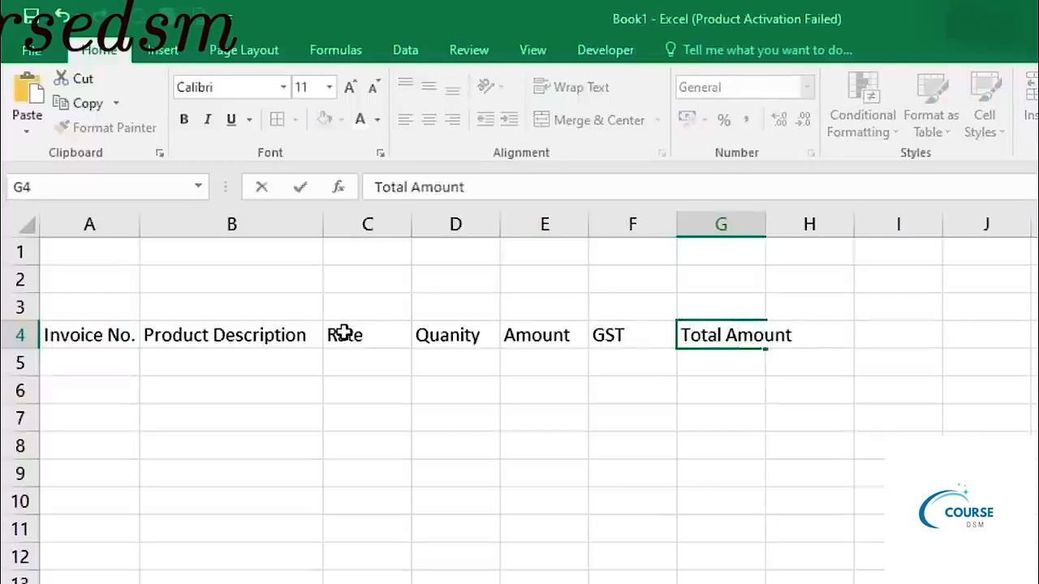
key(Tab)
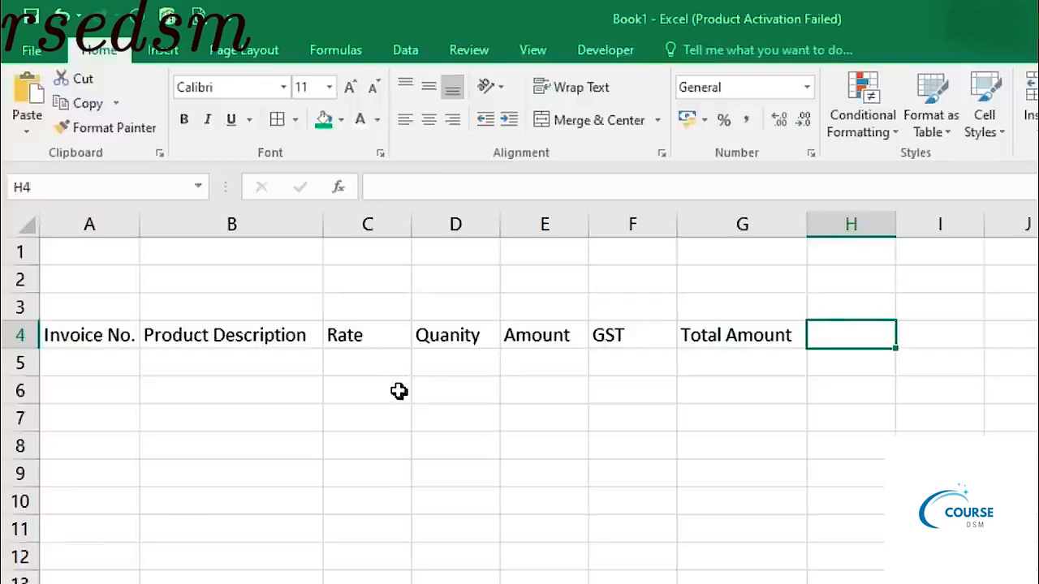
- Merge and center cells A1:G1 and enter the title "Mohan Garments Pvt. Ltd."
drag(108, 250, 728, 261)
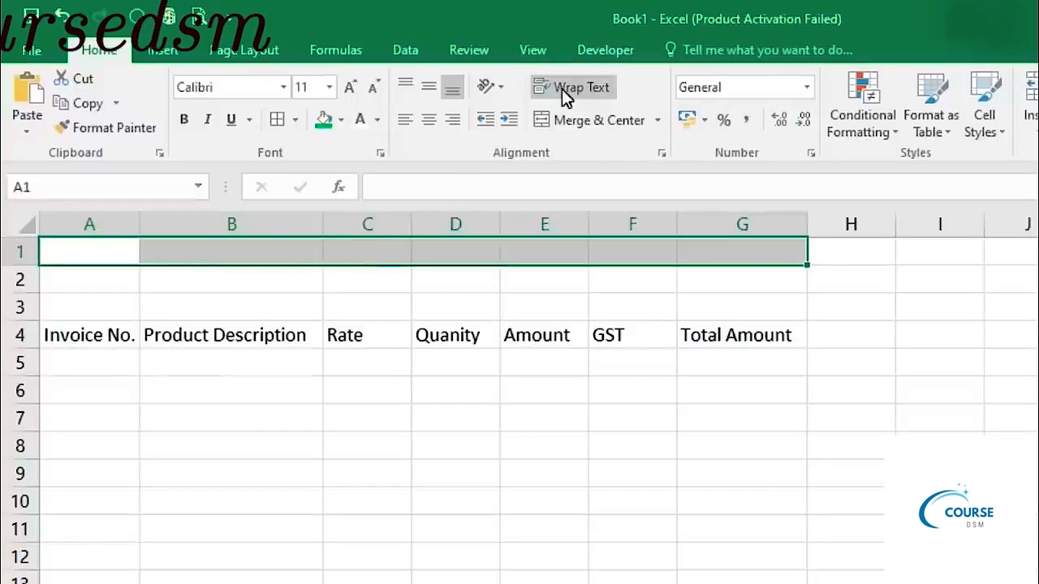
click(575, 123)
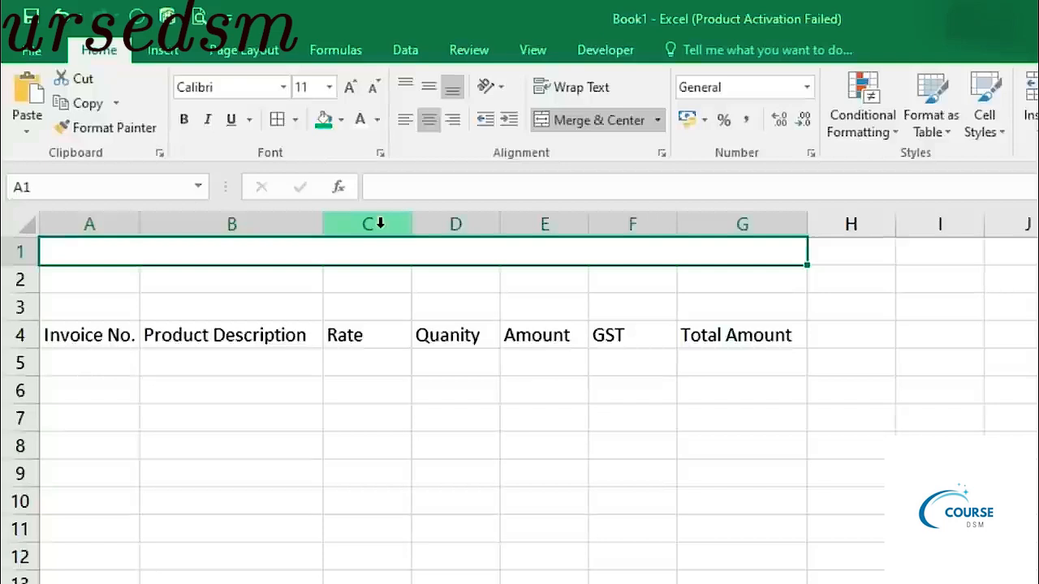
text(Mohan Ga)
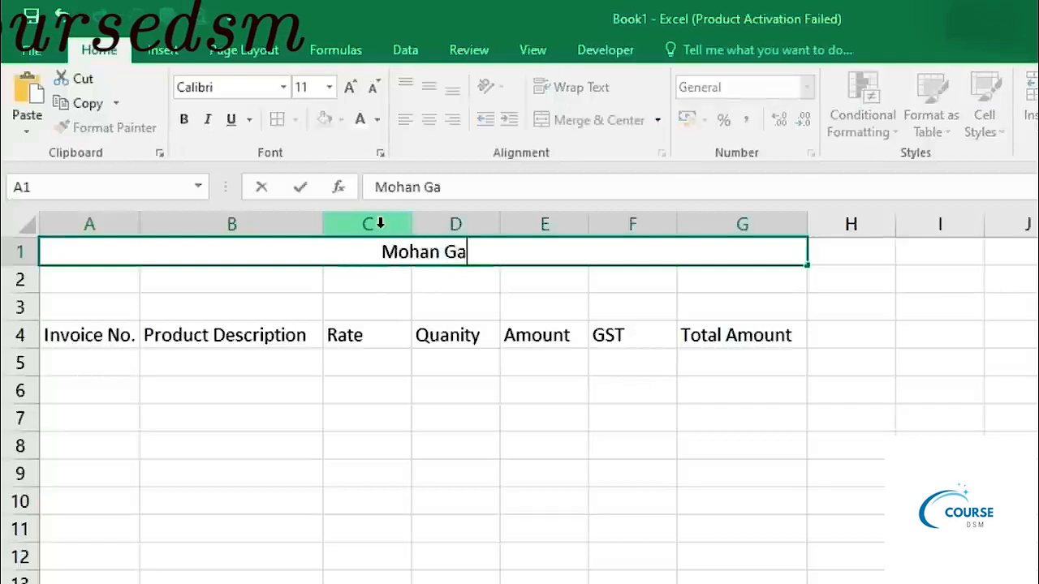
text(rments Pvt)
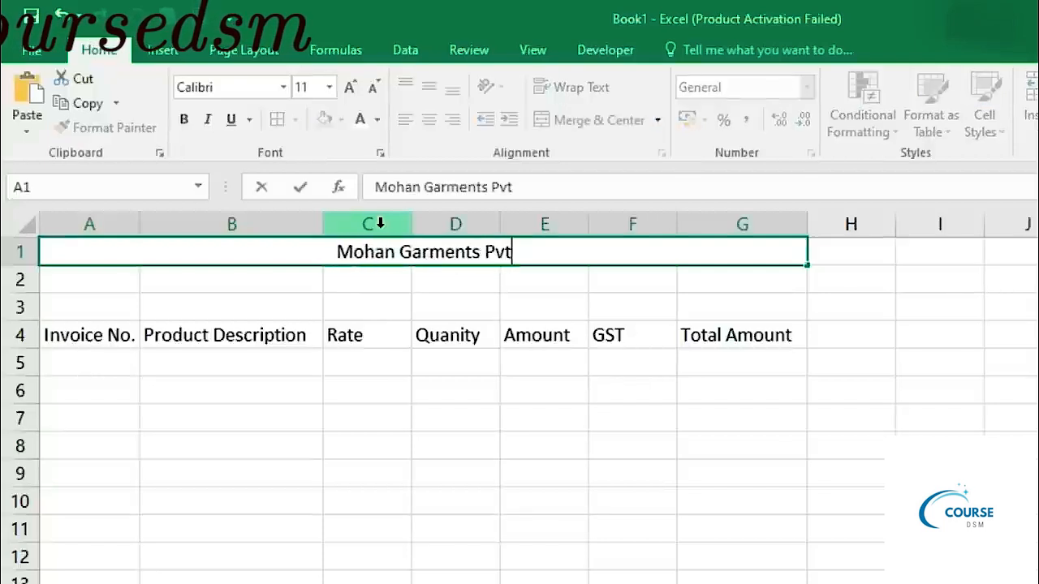
text(. Ltd.)
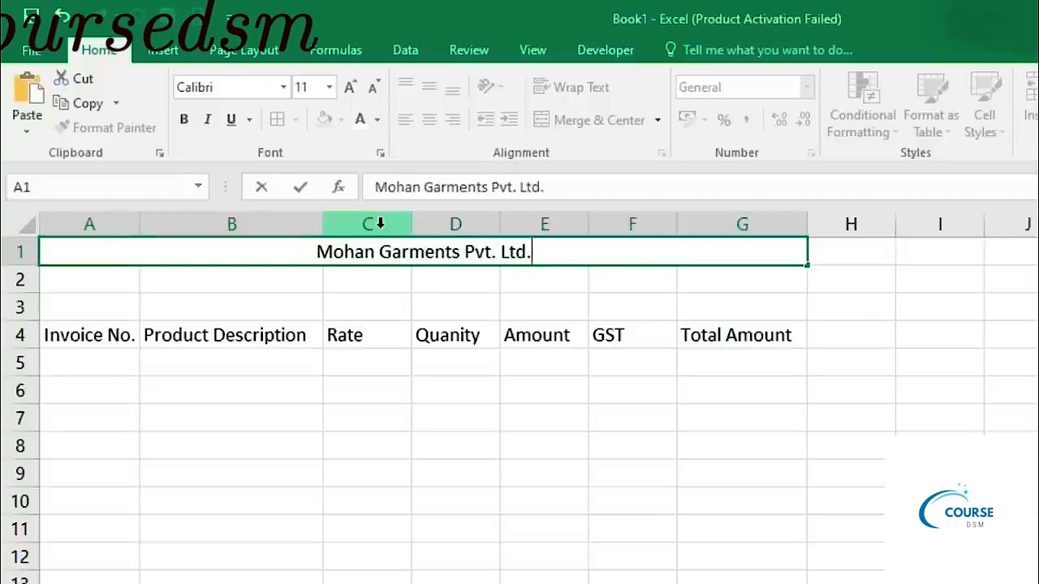
key(Return)
- Merge and center cells A2:G2 and enter the company's postal address
drag(72, 277, 760, 281)
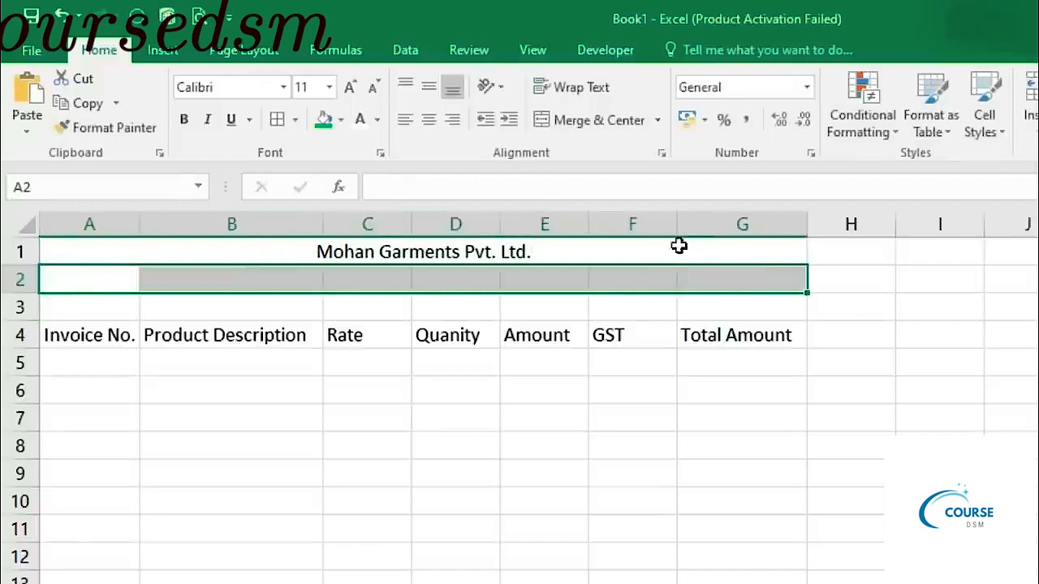
click(615, 124)
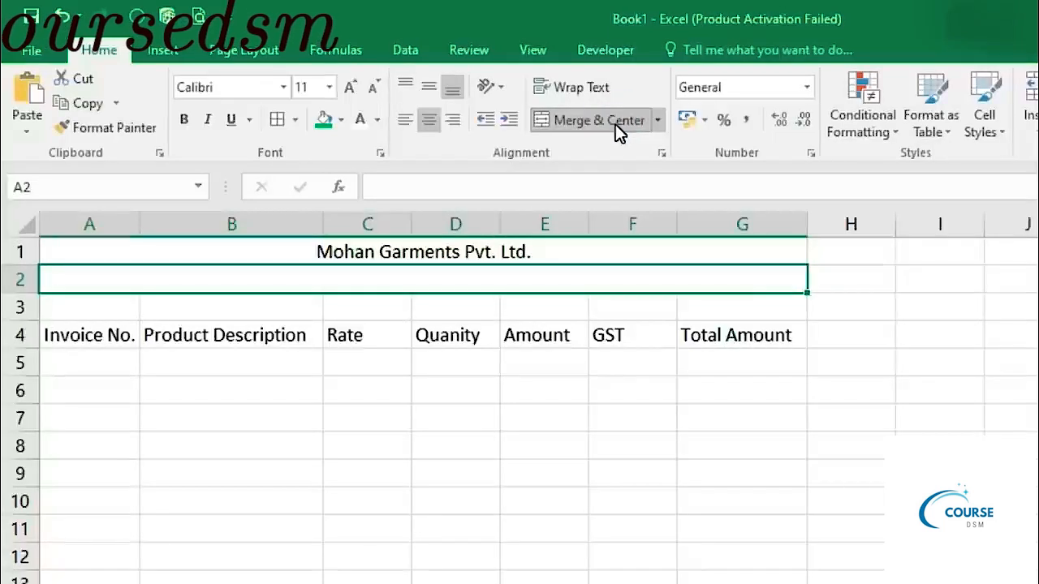
text(Sad)
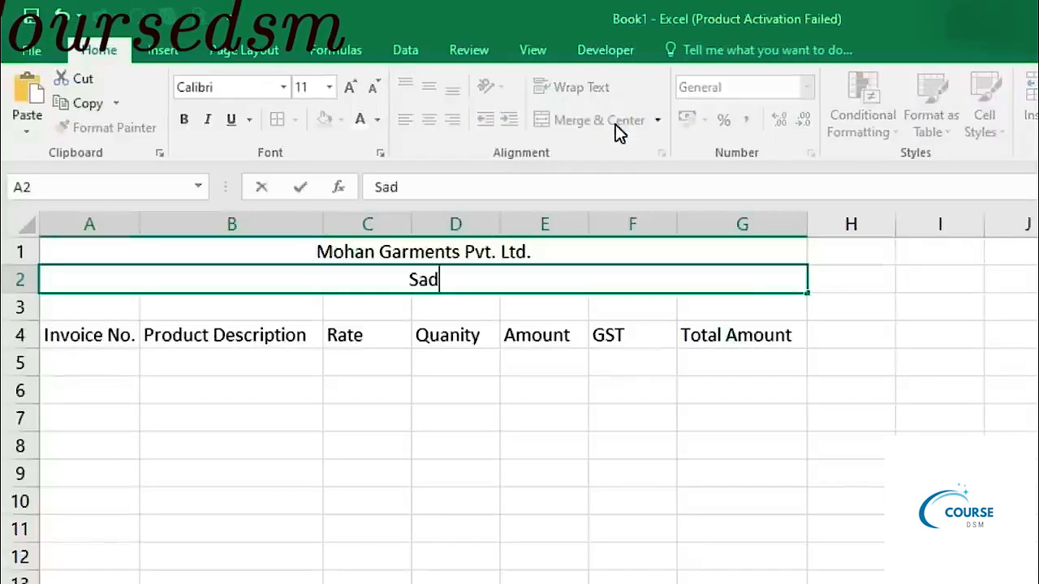
text(arpur Sect)
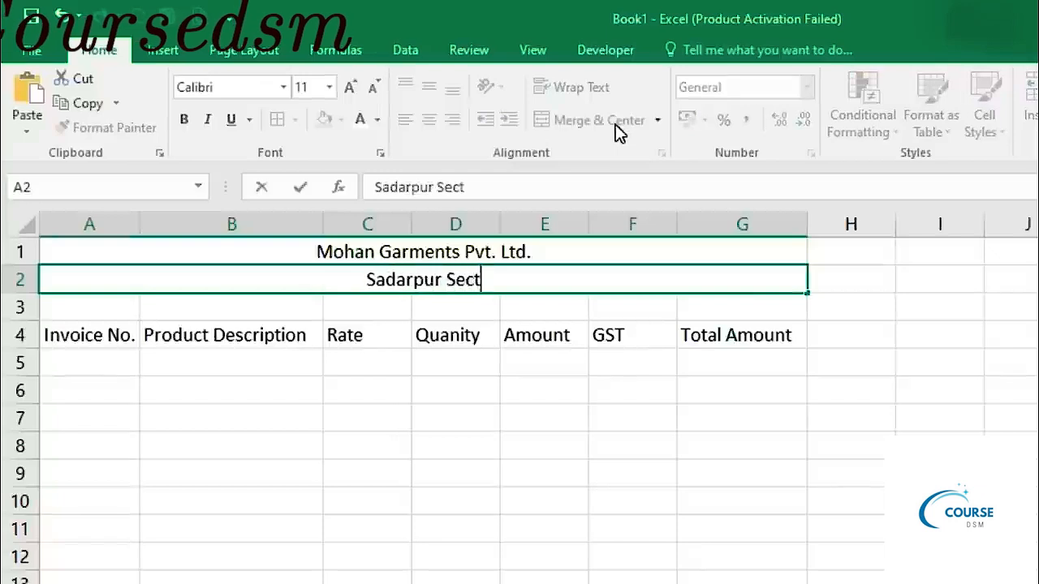
text(or-45, No)
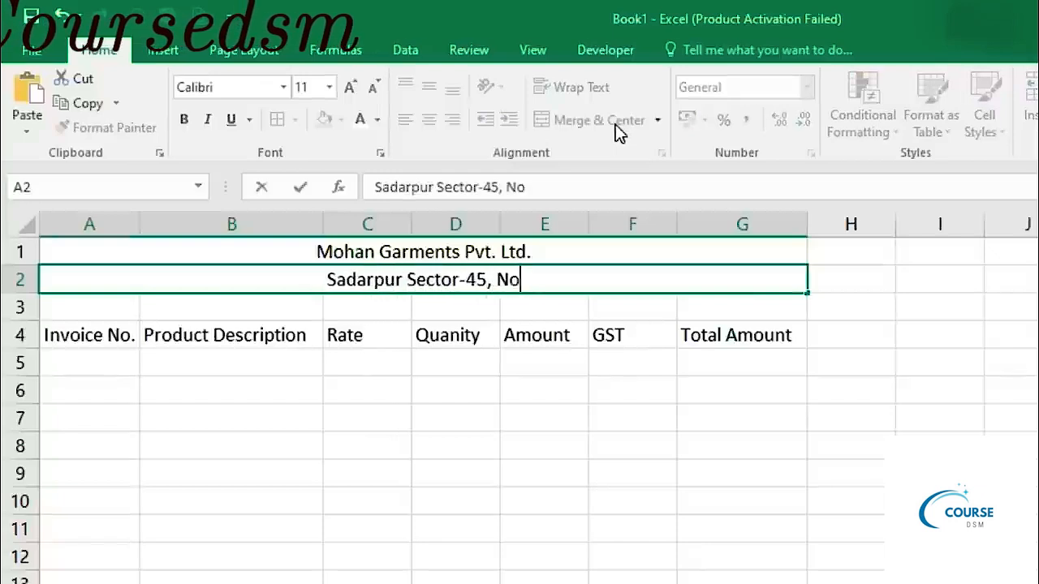
text(ida UP )
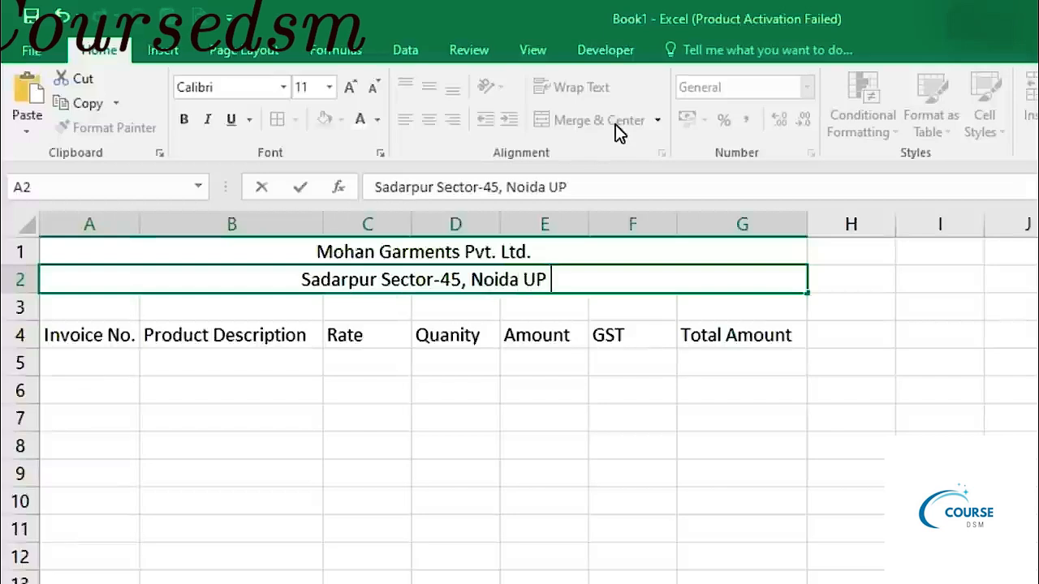
text(201301)
key(Return)
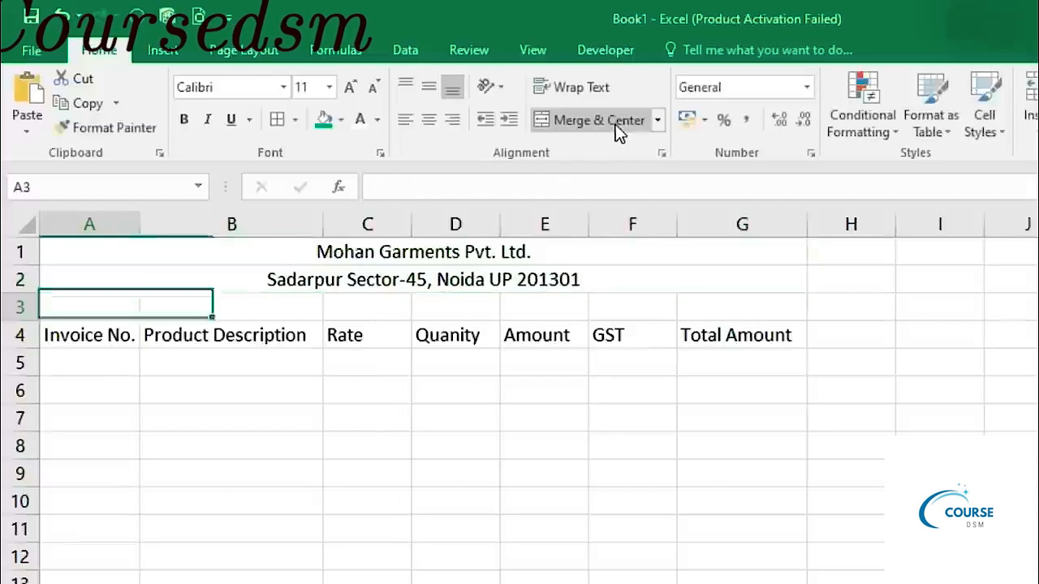
- Merge and center cells A3:G3 and enter the subtitle "Bill Entry"
drag(100, 309, 701, 297)
click(582, 134)
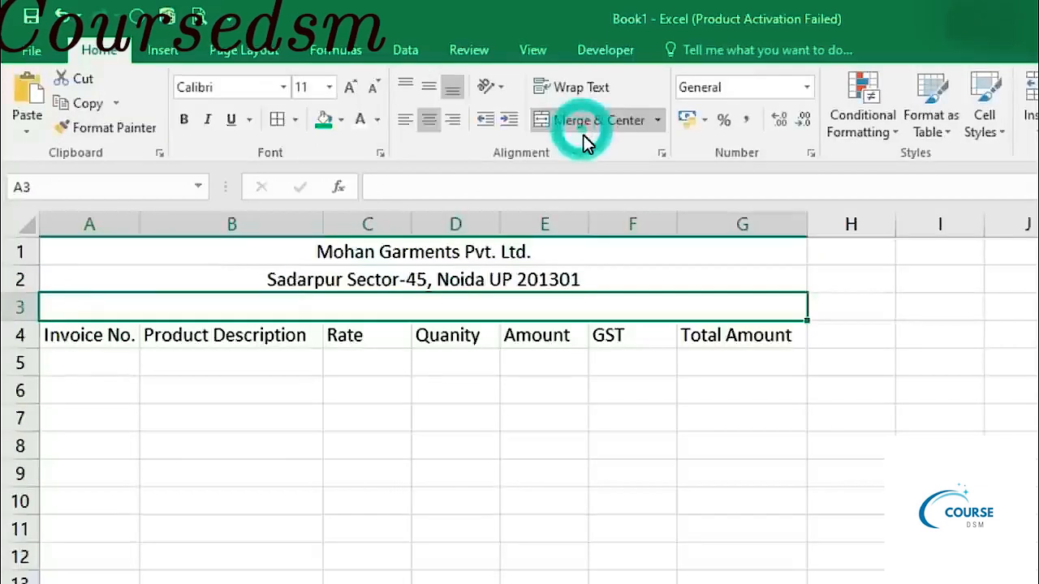
text(Bill entr)
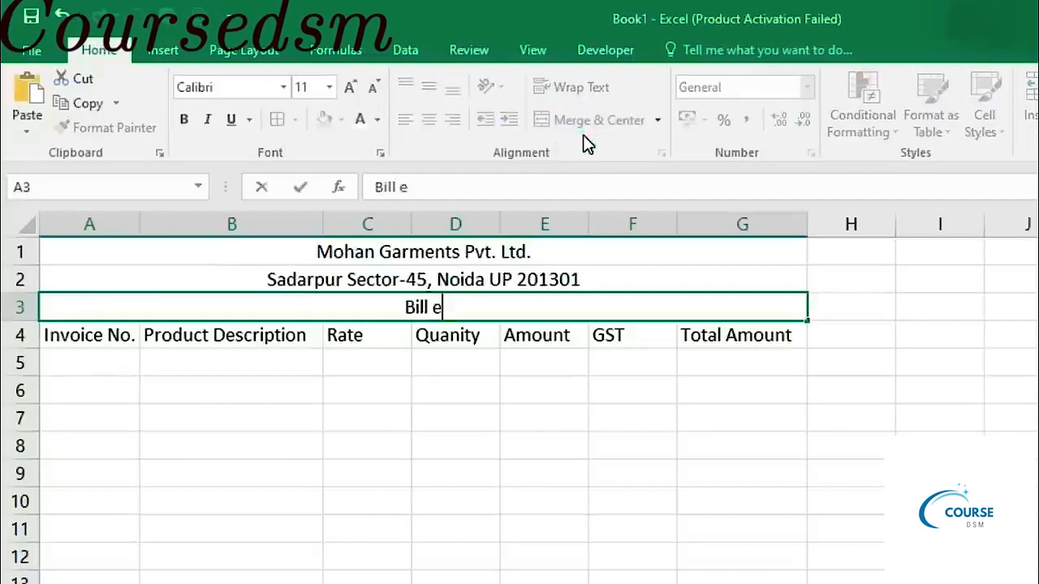
key(BackSpace)
key(BackSpace)
key(BackSpace)
key(BackSpace)
key(BackSpace)
text(Entry)
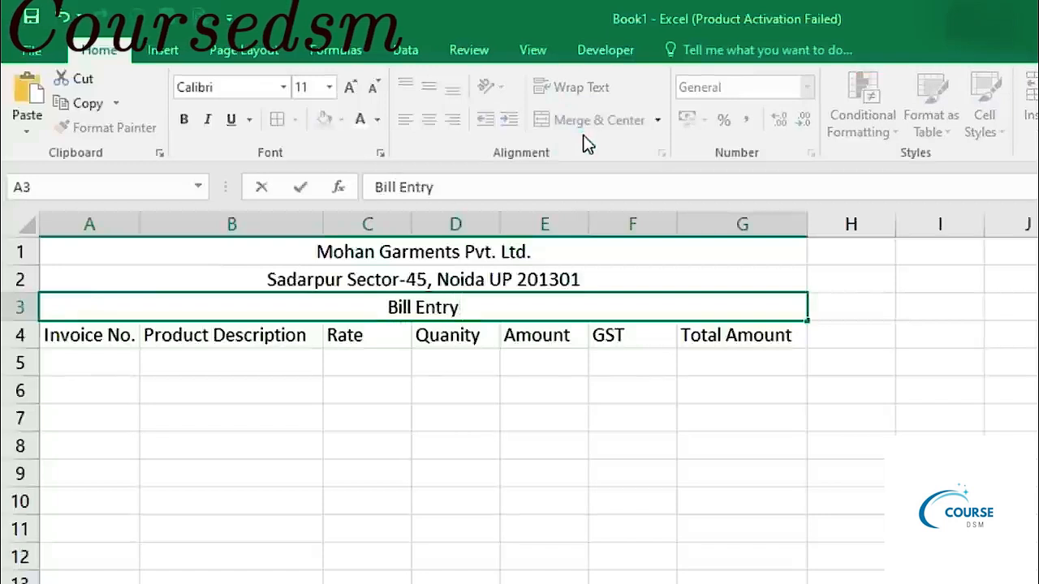
key(Return)
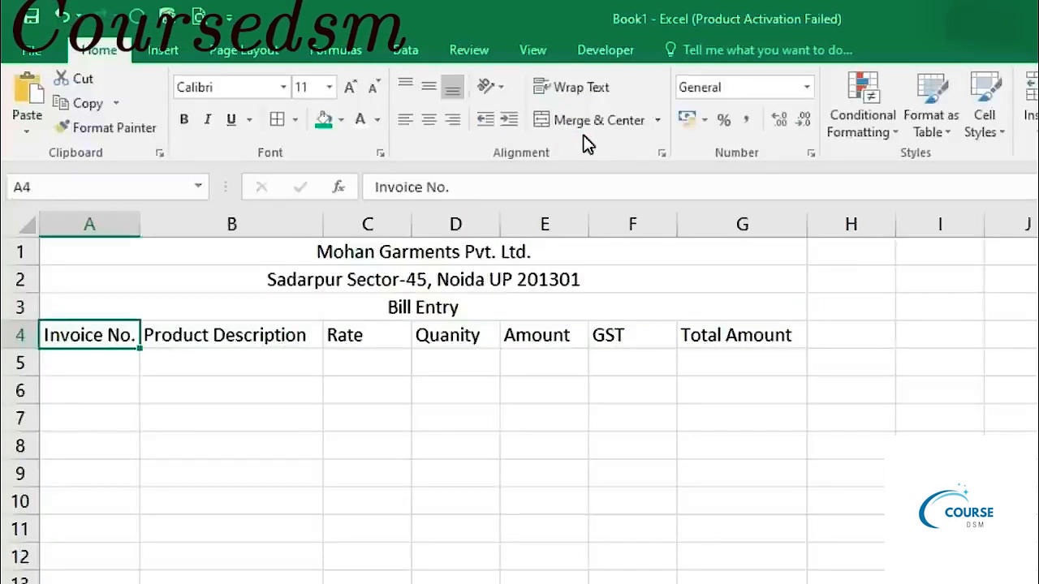
- Apply all borders to columns A through G, from the title row down through the empty entry rows
drag(378, 253, 378, 583)
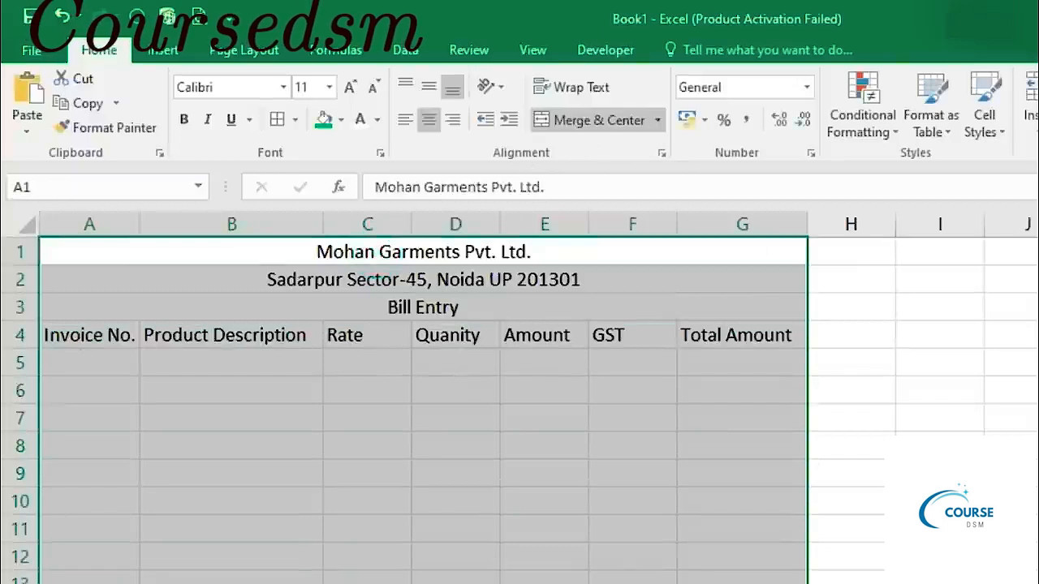
click(297, 120)
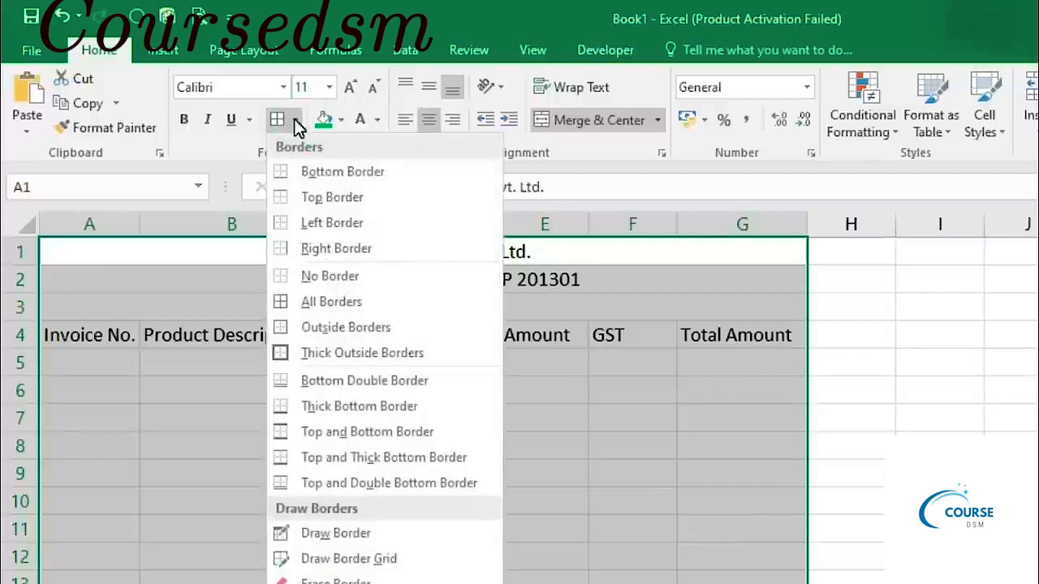
click(341, 304)
click(451, 452)
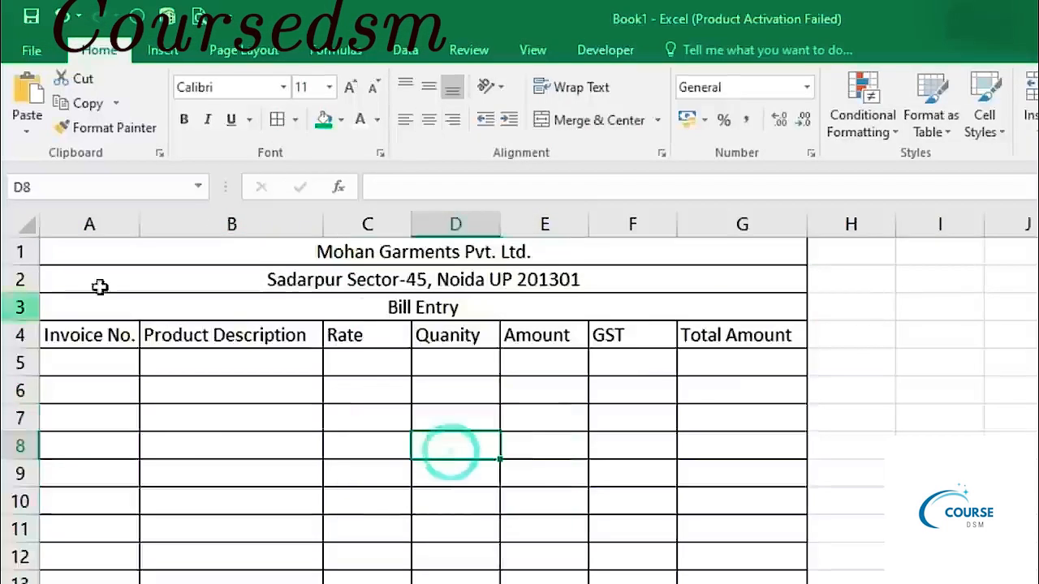
- Increase the company title in row 1 to font size 14 and make it bold
click(365, 254)
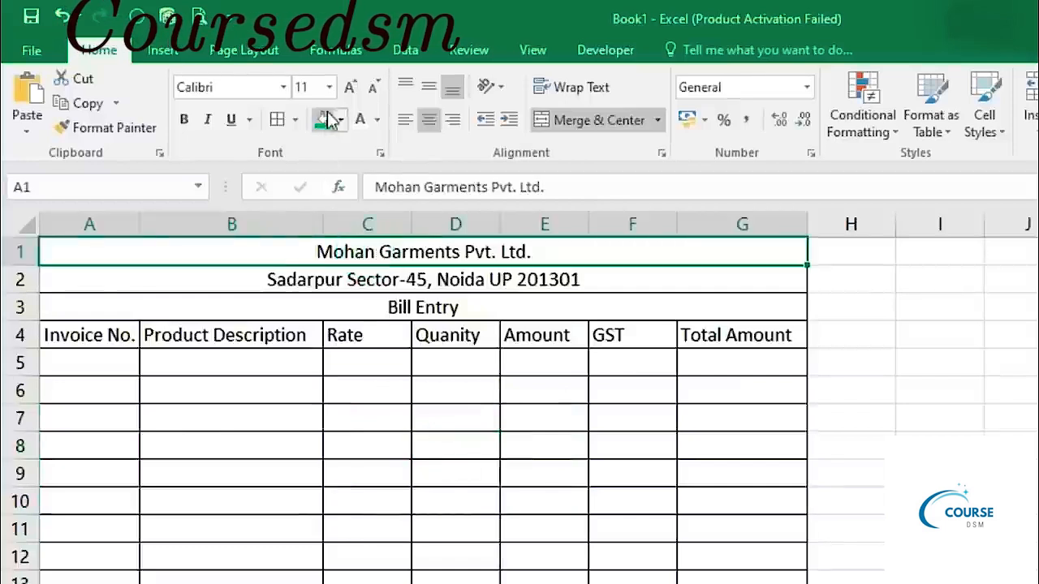
click(349, 87)
click(350, 87)
click(193, 120)
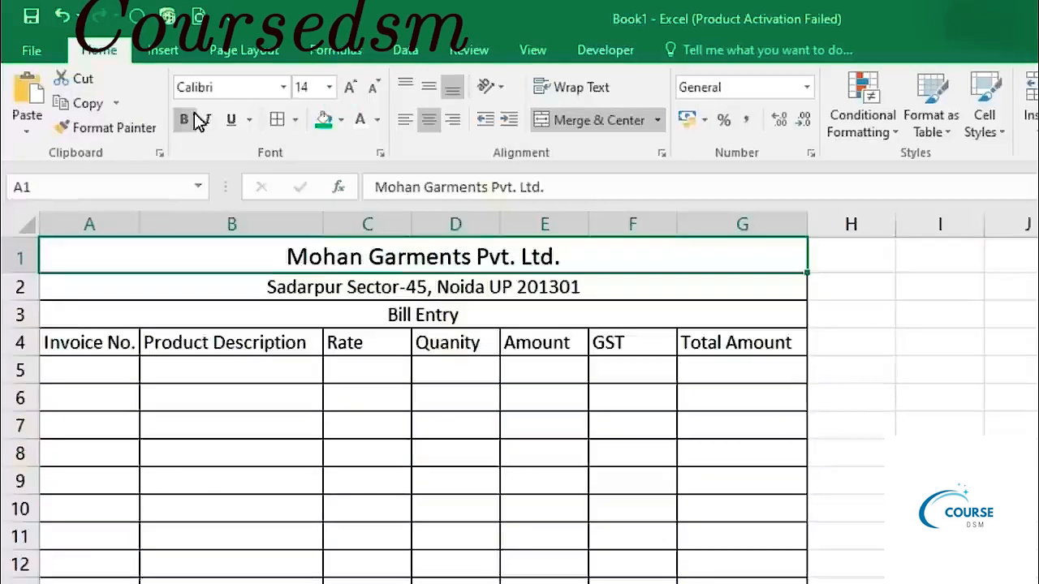
- Fill the company title row with green and the address and subtitle rows with light blue
click(324, 120)
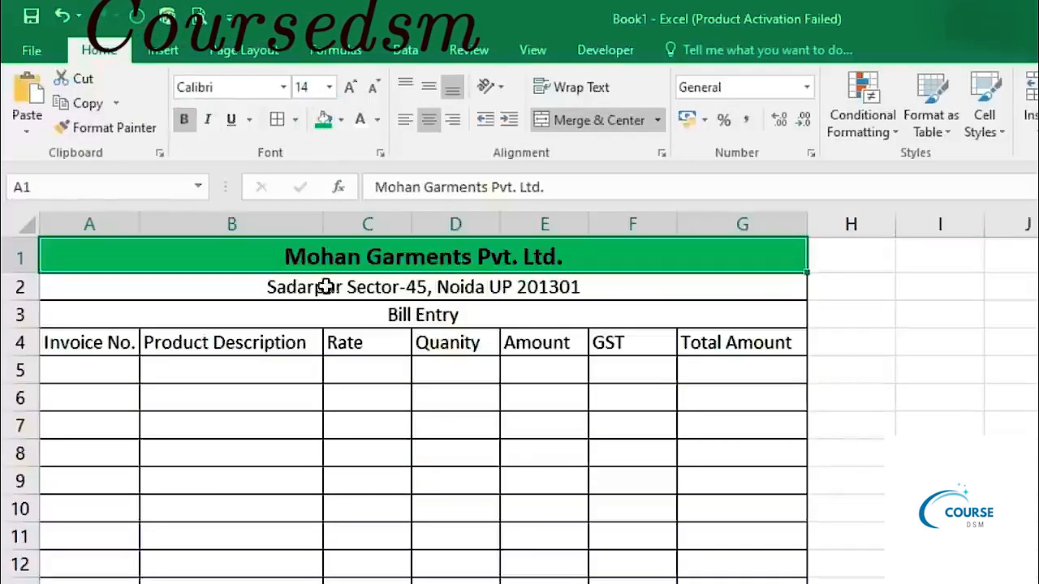
drag(336, 292, 332, 309)
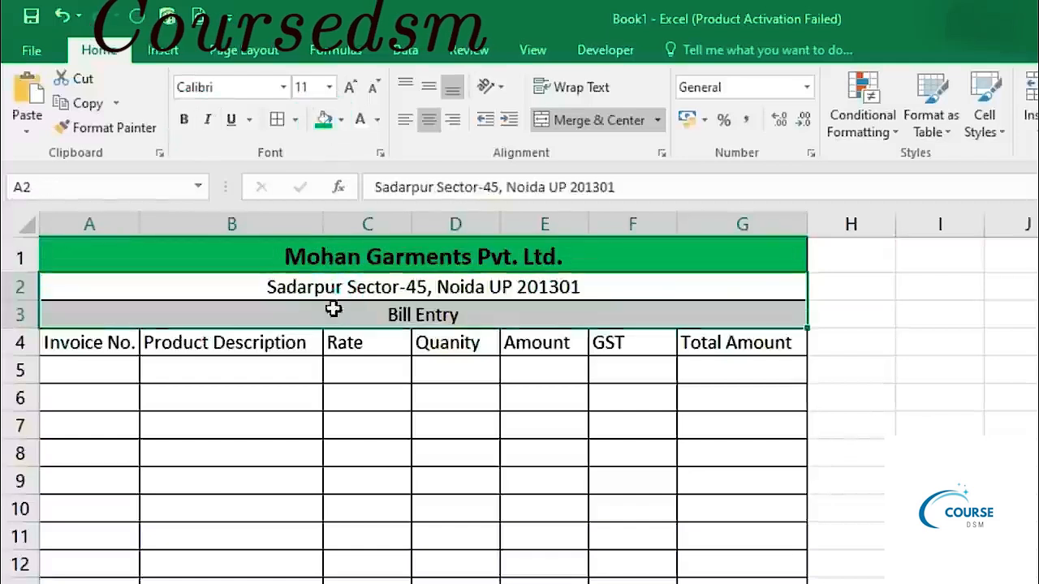
click(343, 121)
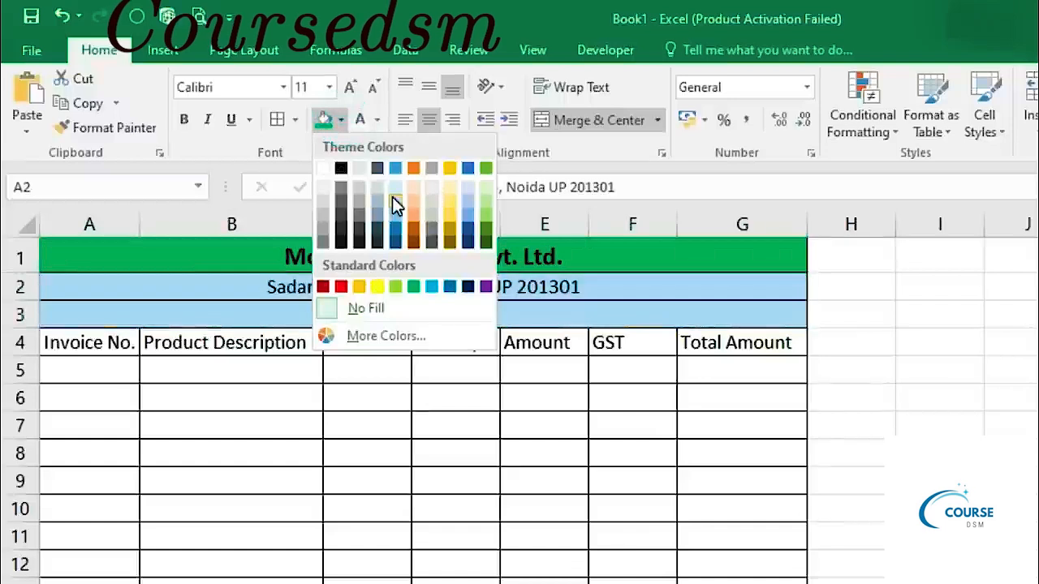
click(395, 188)
- Fill the "Bill Entry" row with green and increase its font size to 18
click(318, 311)
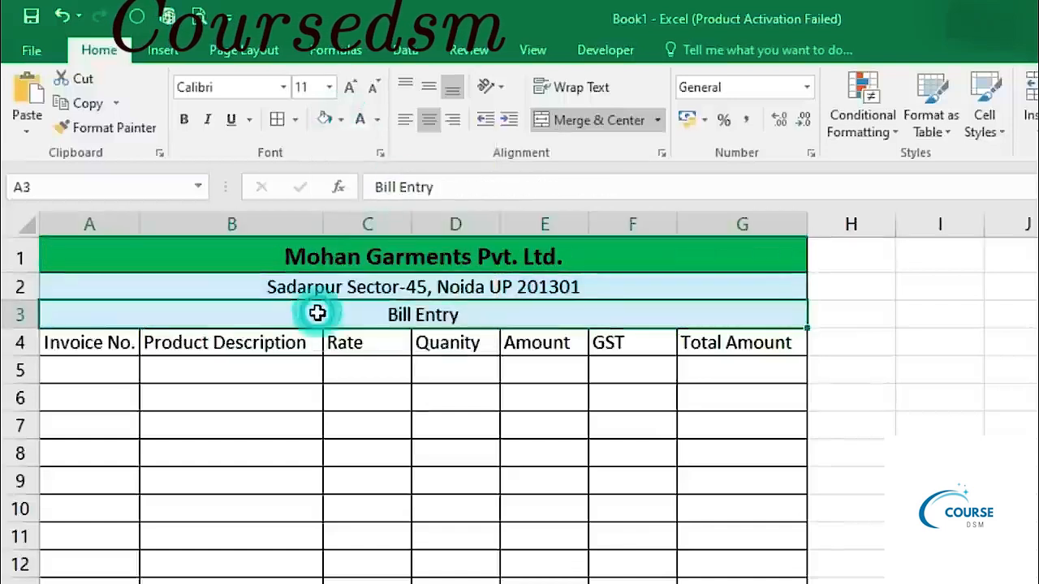
click(342, 120)
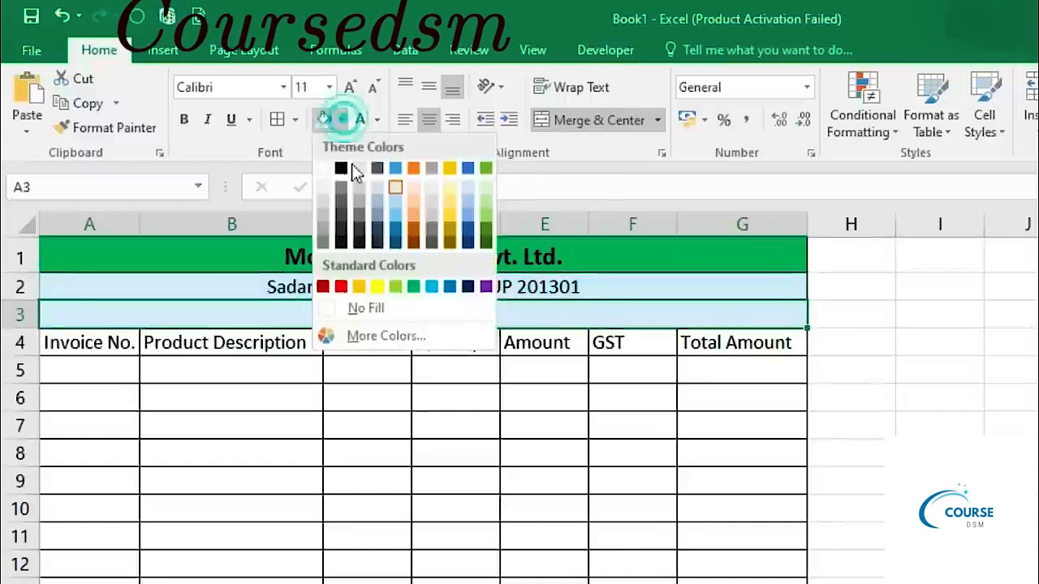
click(413, 286)
click(350, 87)
click(350, 86)
click(350, 87)
click(350, 87)
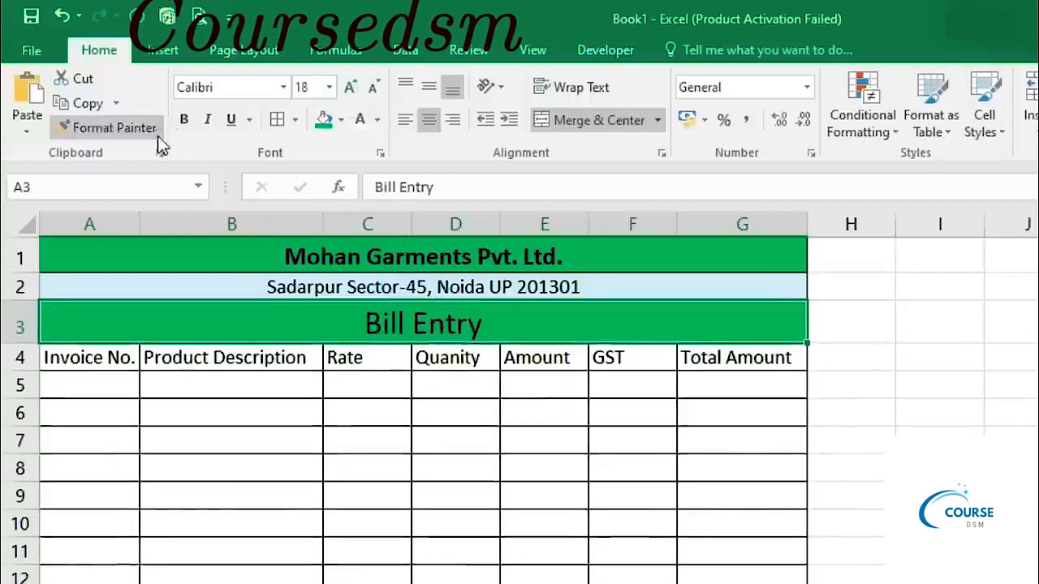
- Make the "Bill Entry" subtitle bold and set its font color to yellow
click(360, 120)
click(378, 120)
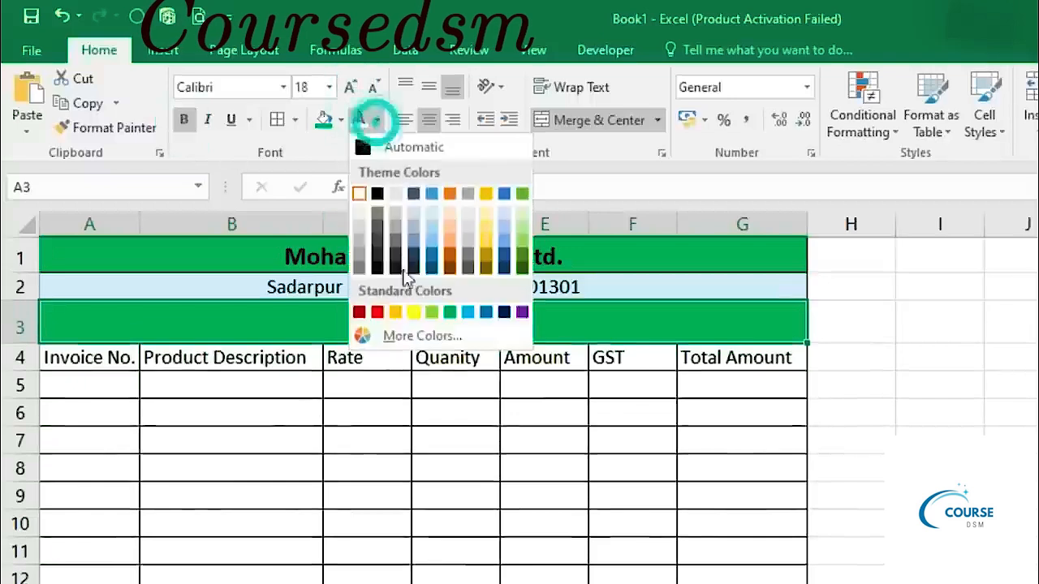
click(408, 308)
click(406, 416)
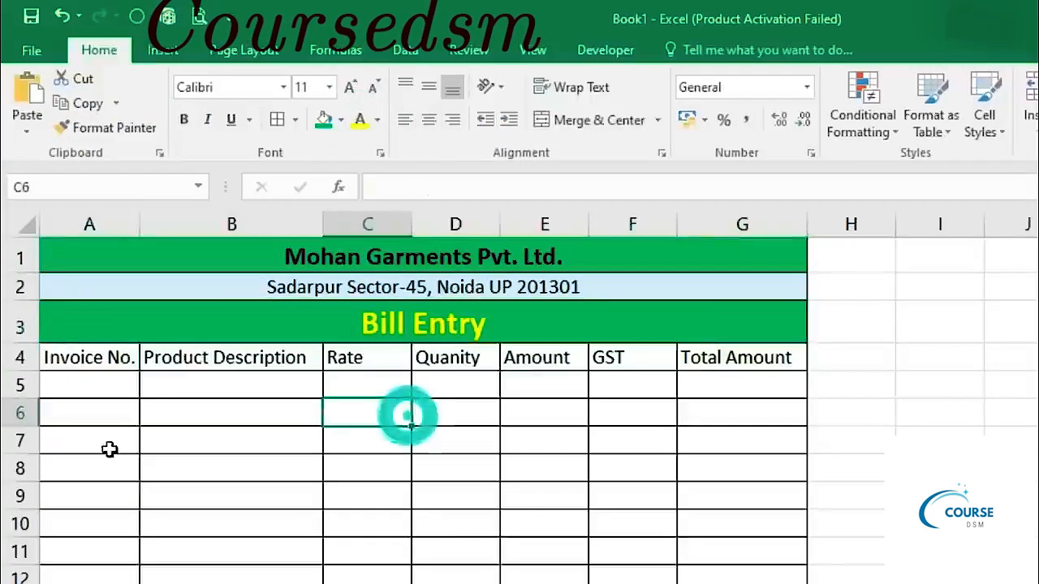
- Make the column headers in A4:G4 bold
drag(90, 360, 715, 363)
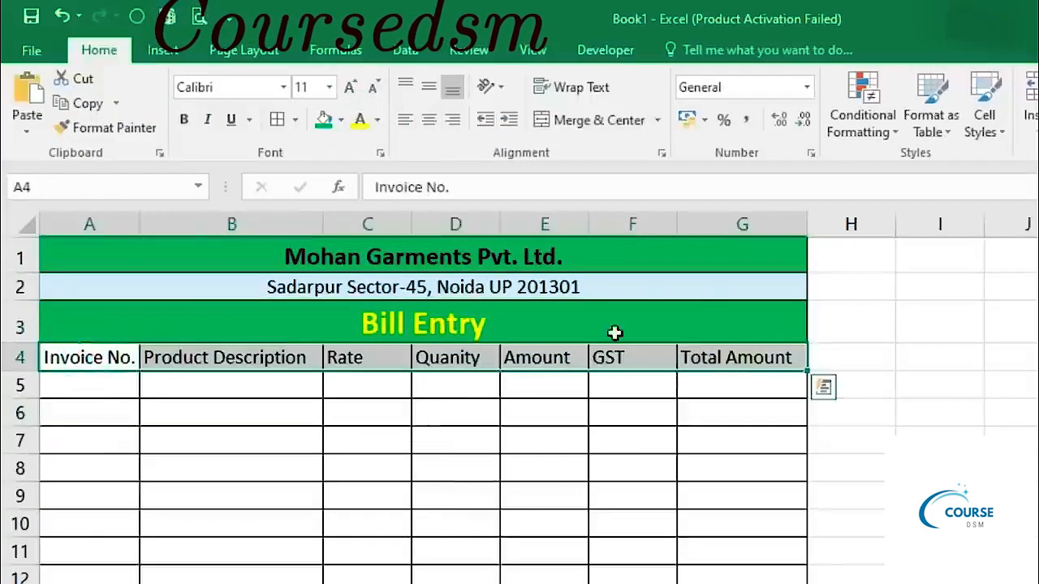
click(184, 120)
- Enter the first bill record in row 5: invoice number 10301, product Shirt, rate 480 and quantity 2
click(81, 386)
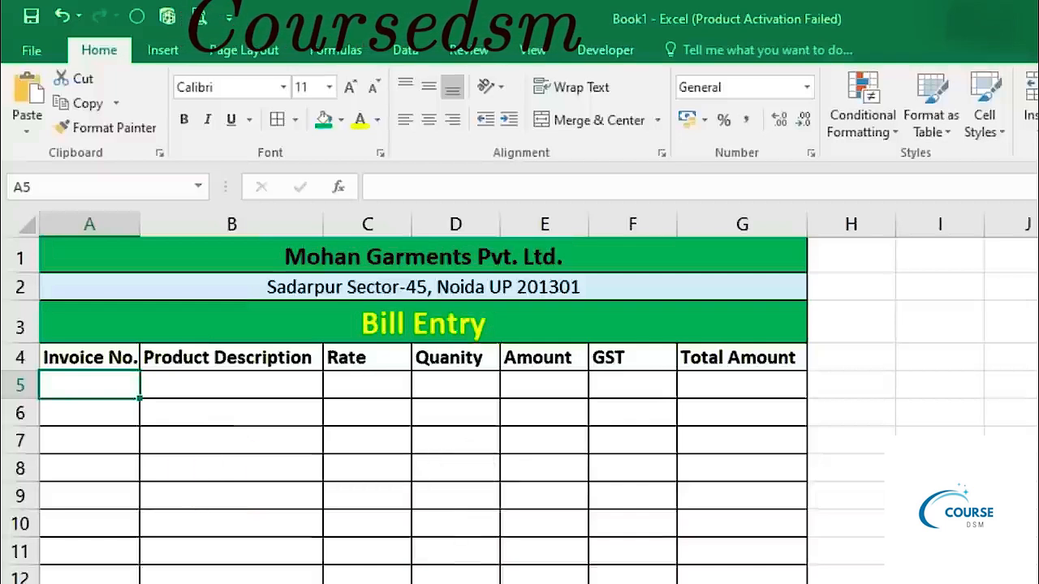
text(10)
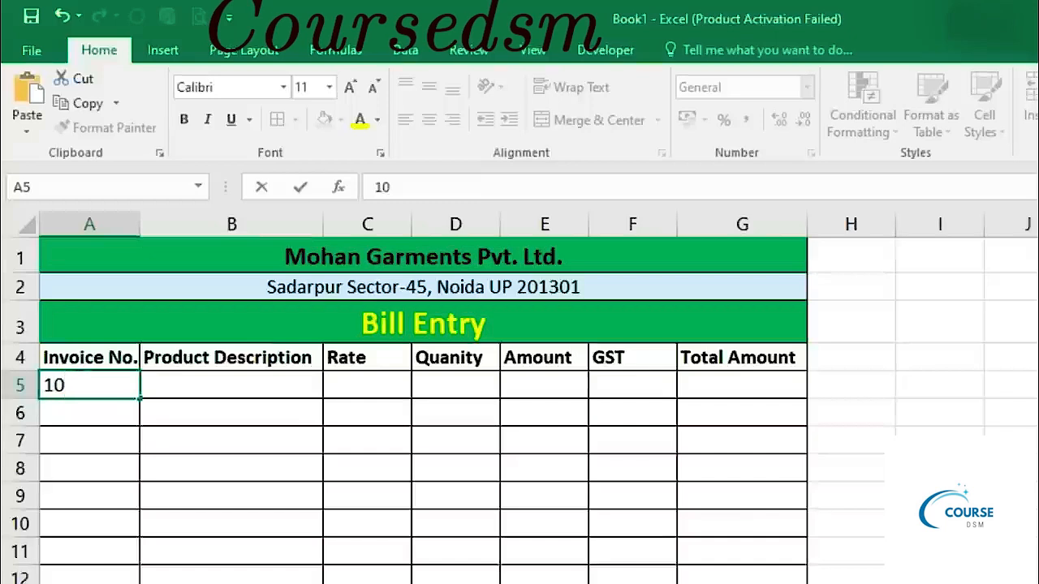
text(301)
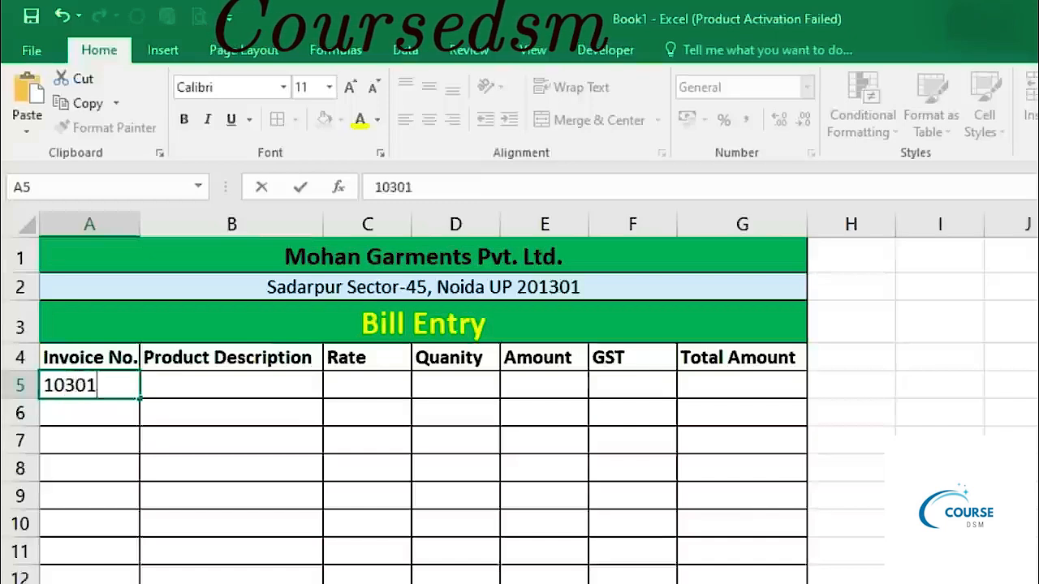
key(Tab)
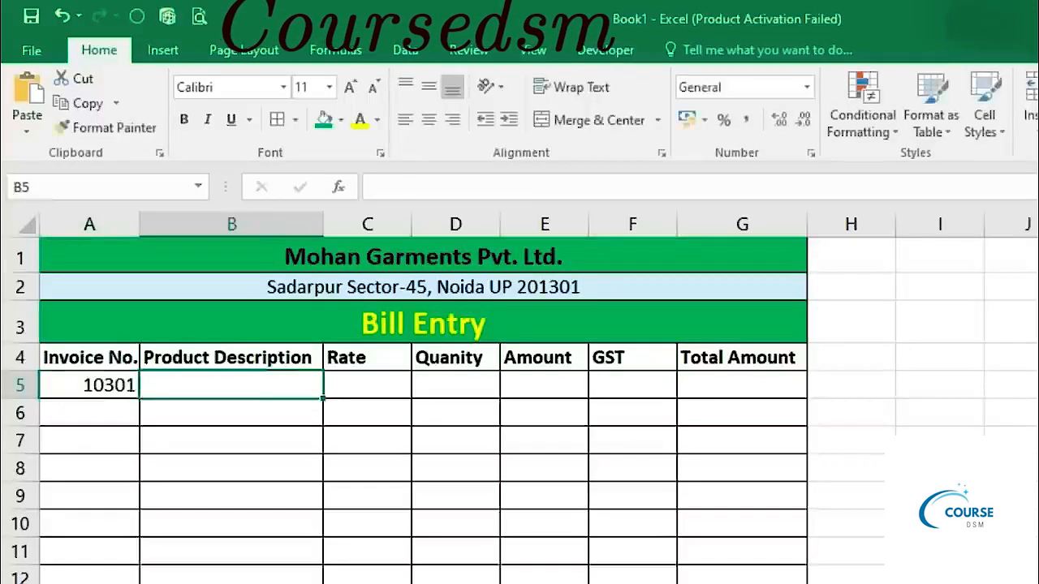
text(Shirt)
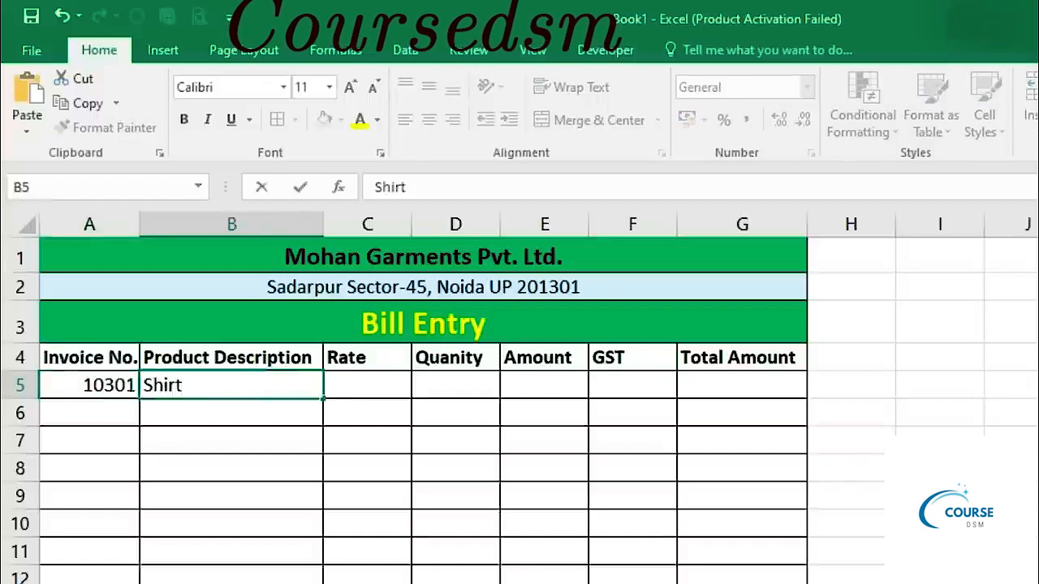
key(Tab)
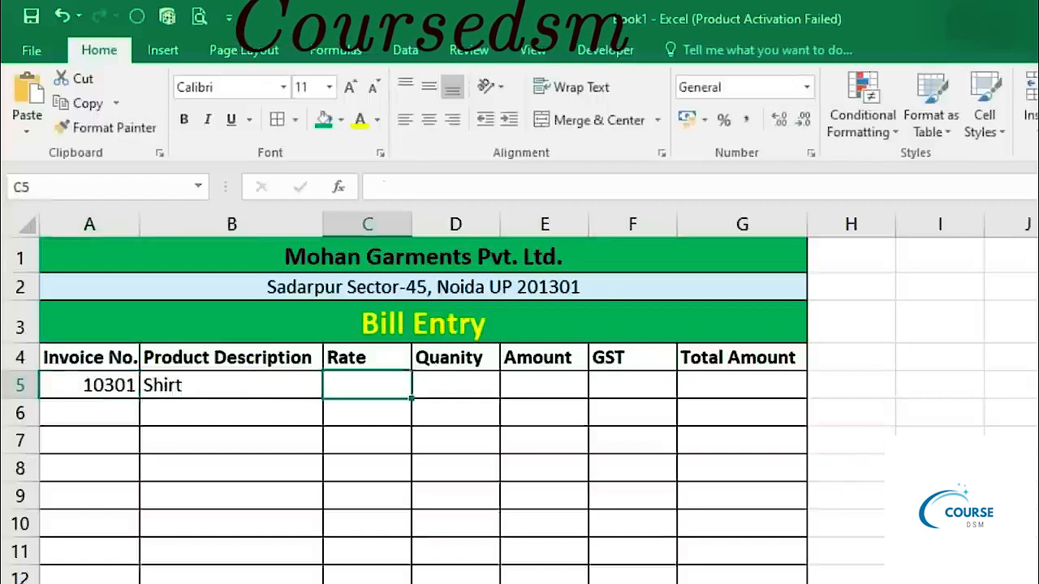
text(480)
key(Tab)
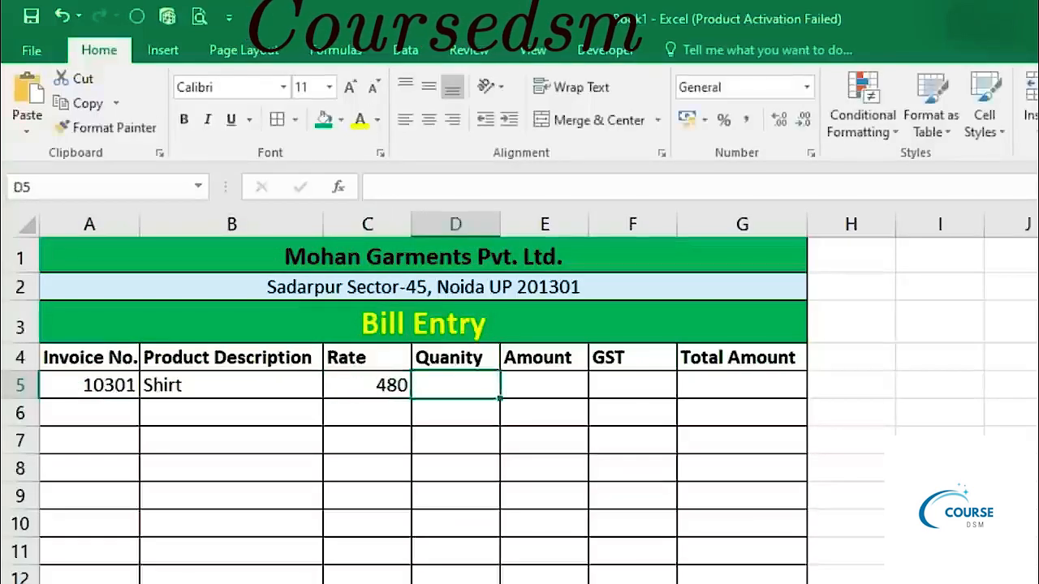
text(2)
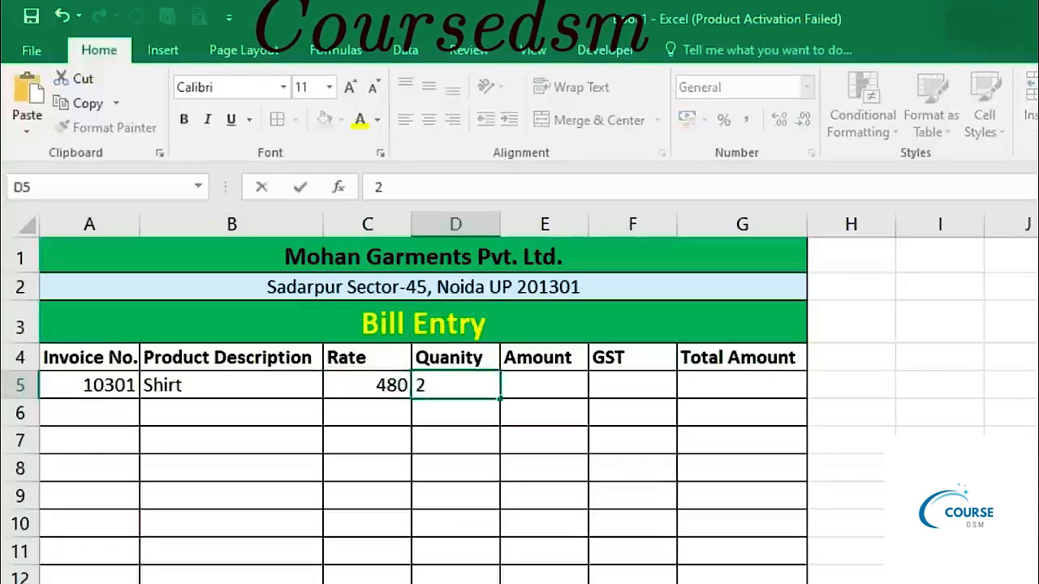
key(Tab)
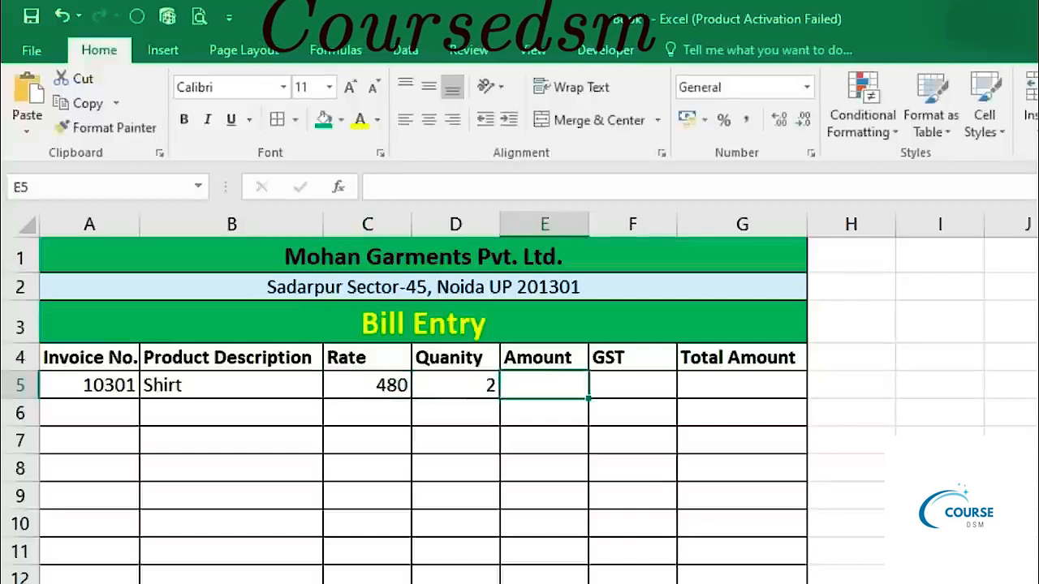
- Calculate the amount in E5 as rate times quantity with the formula =C5*D5
text(=)
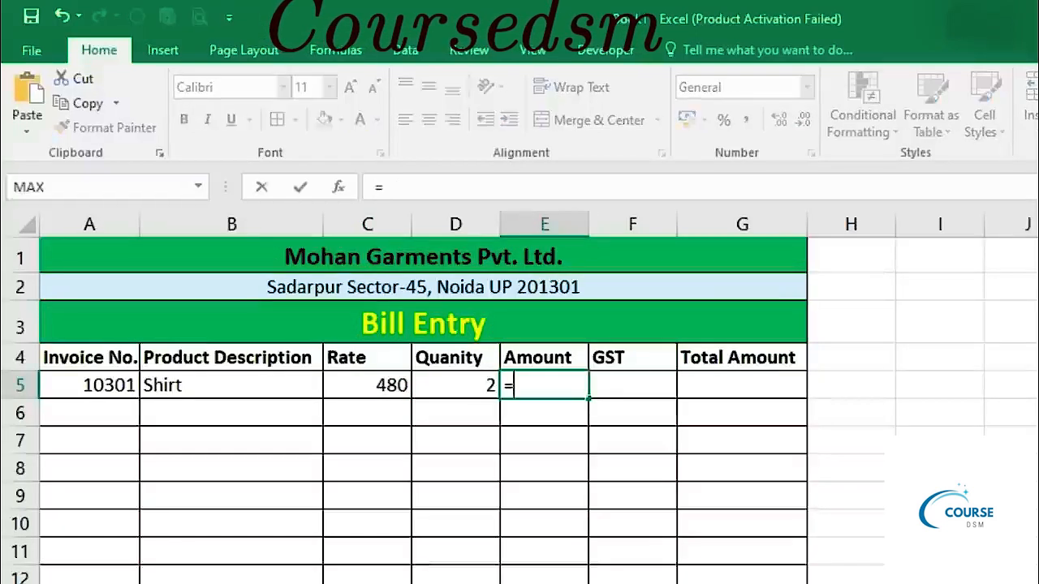
click(342, 388)
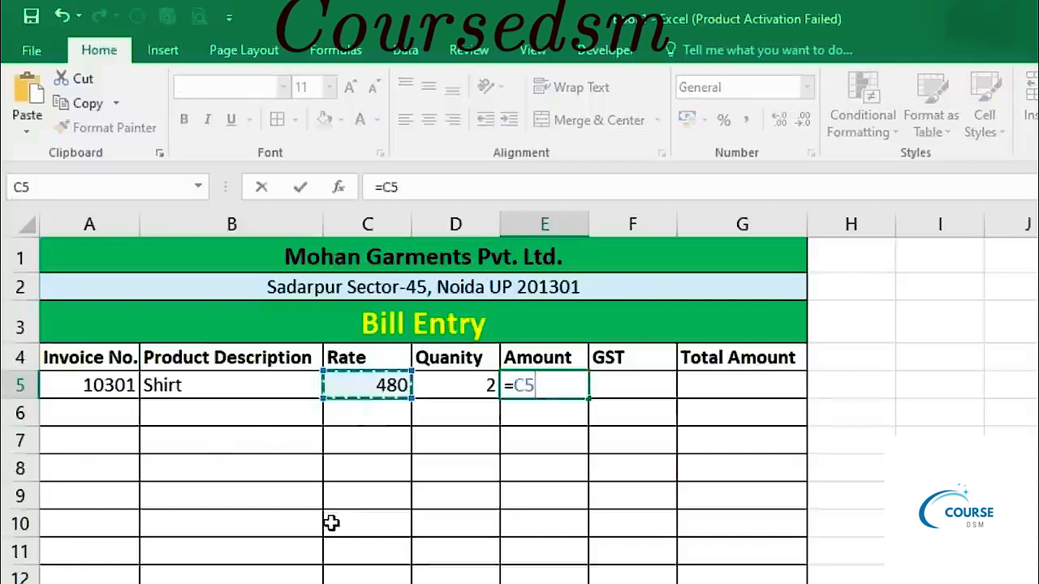
text(*)
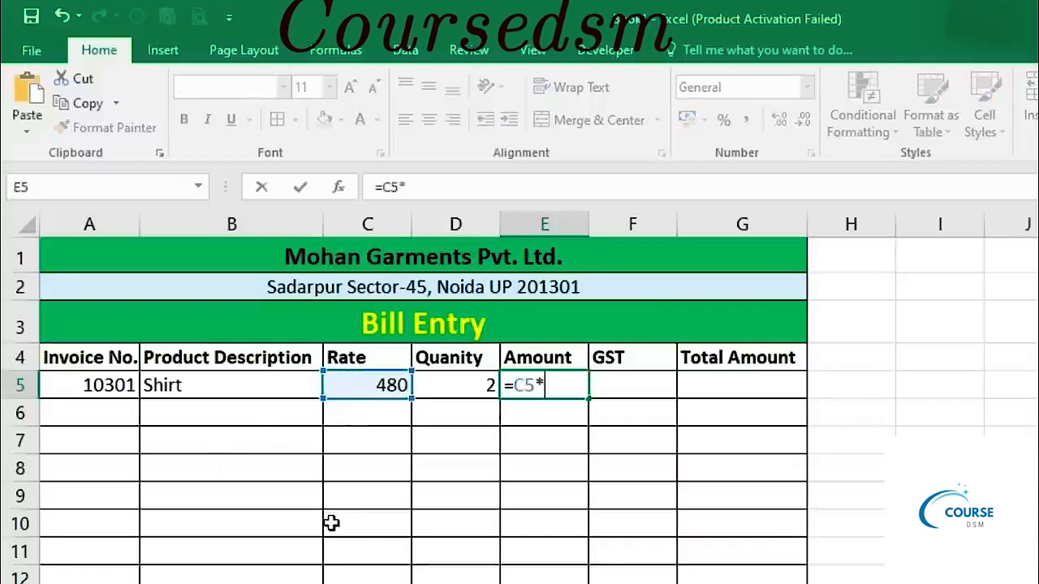
click(452, 387)
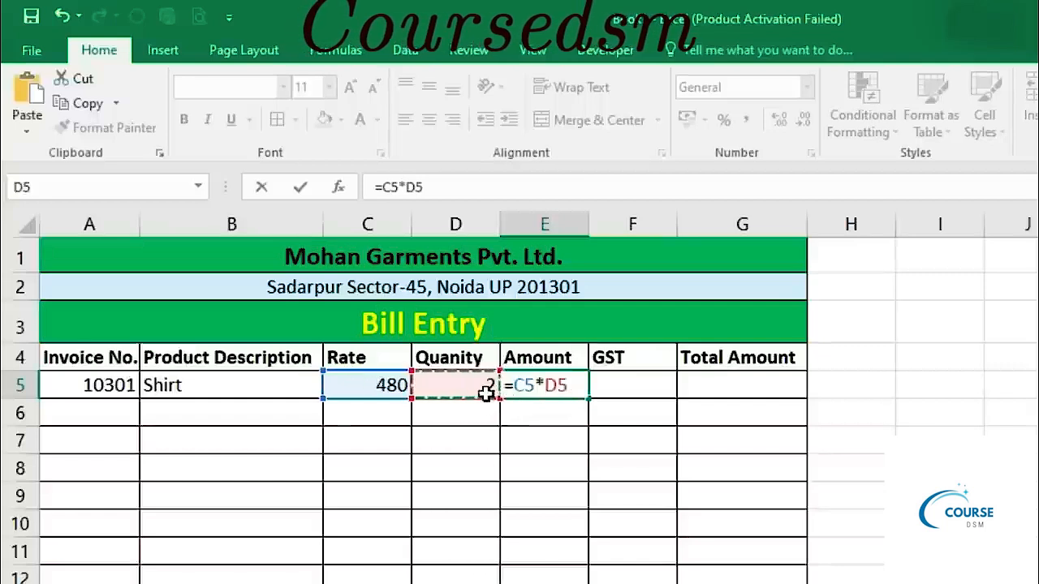
key(Return)
click(557, 388)
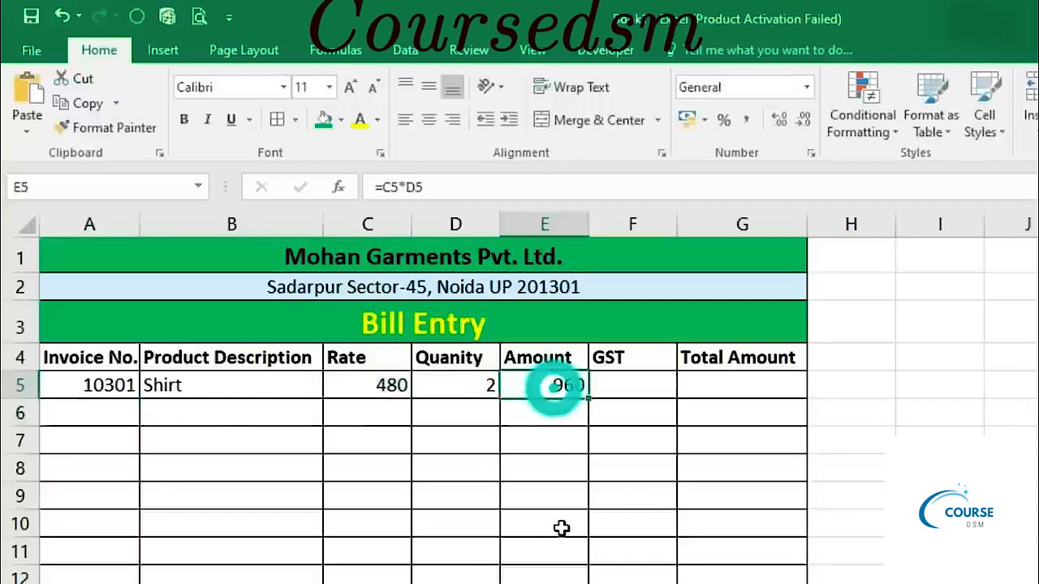
- Change the GST column header in F4 to "GST 12%"
click(602, 385)
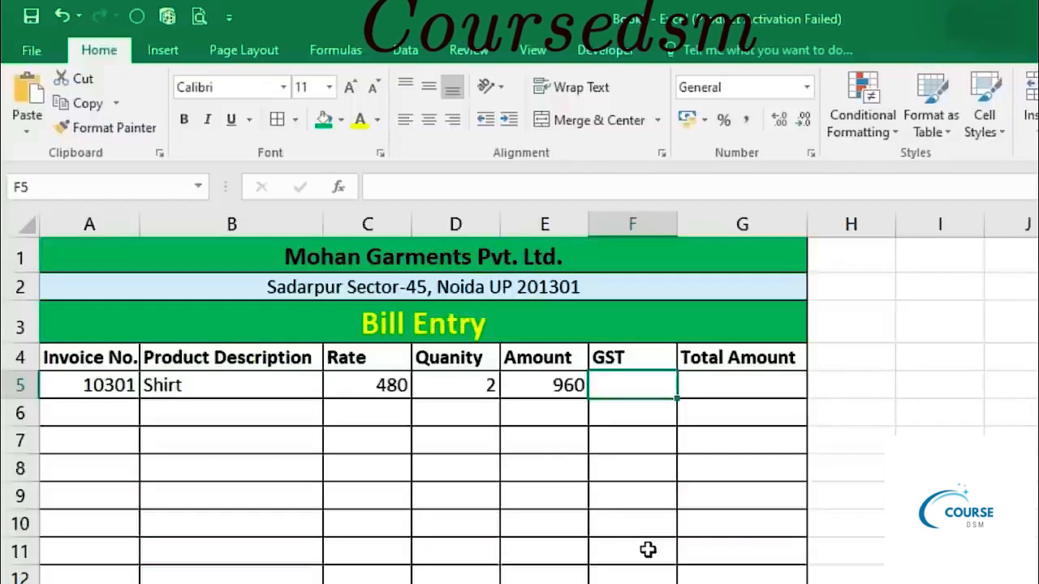
double_click(648, 357)
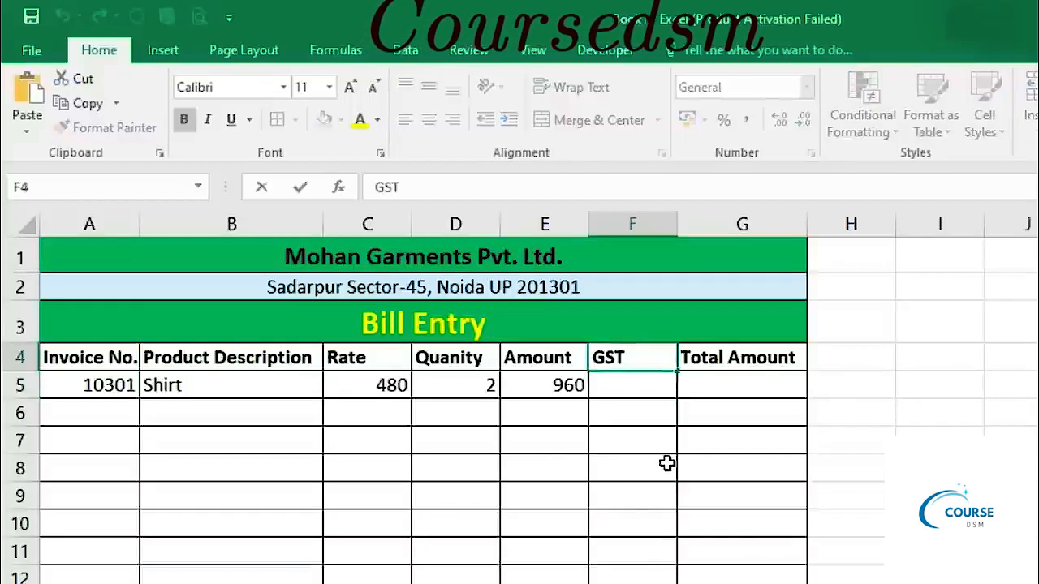
text(12)
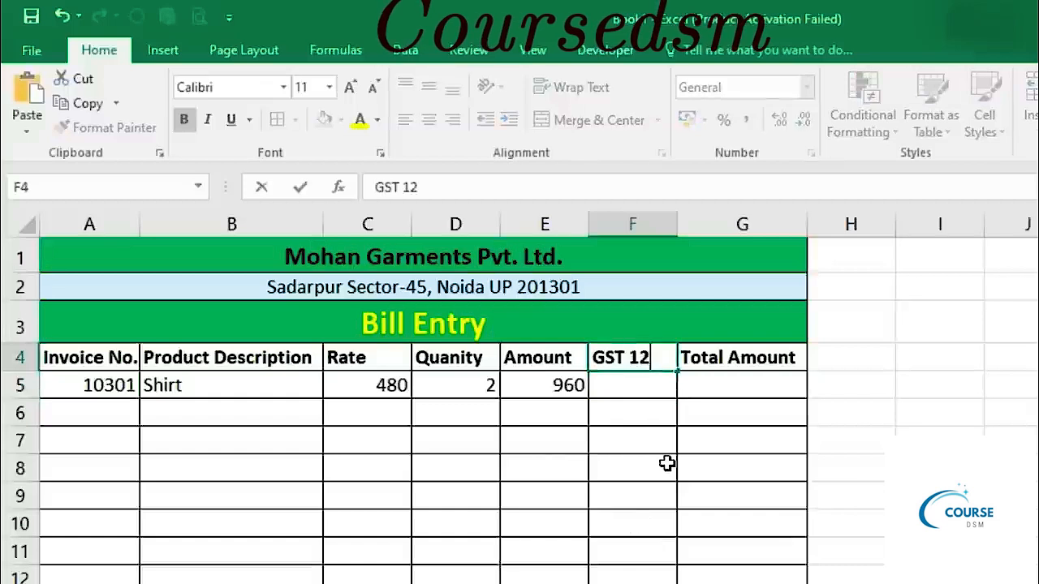
text(%)
key(Return)
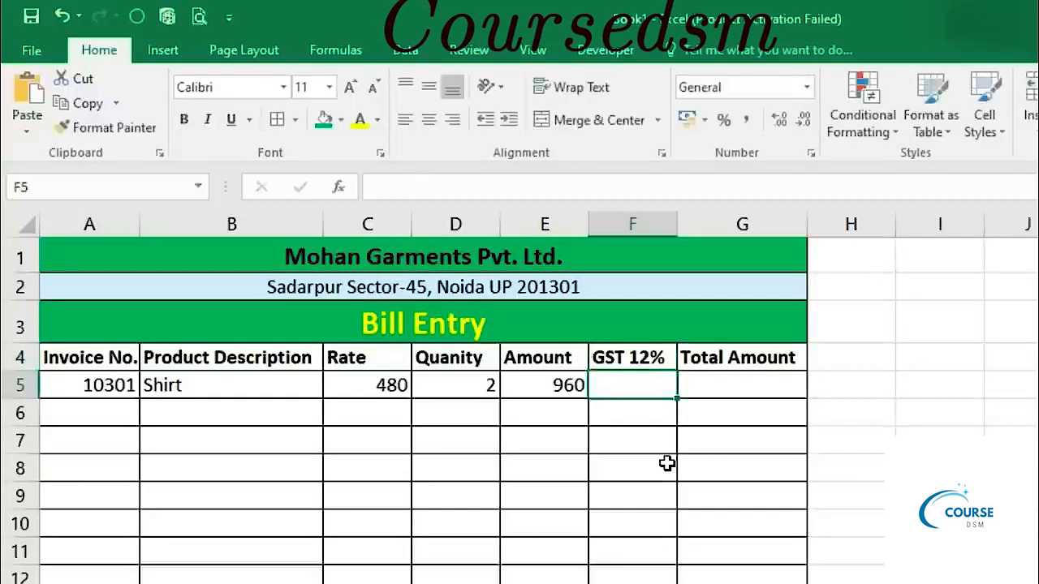
- Calculate the 12% GST on the amount in F5 with the formula =E5*12/100
text(=)
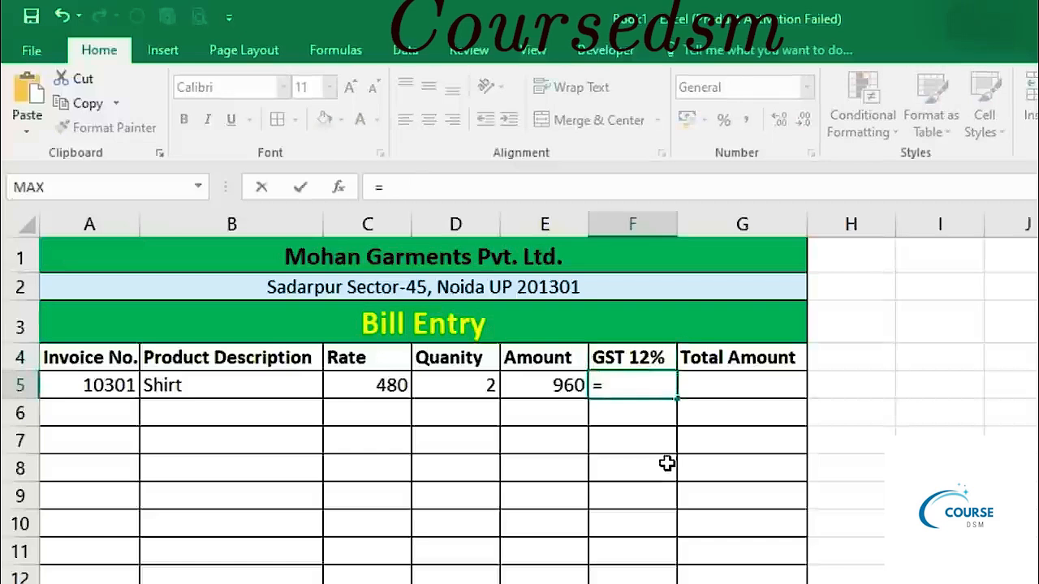
click(559, 390)
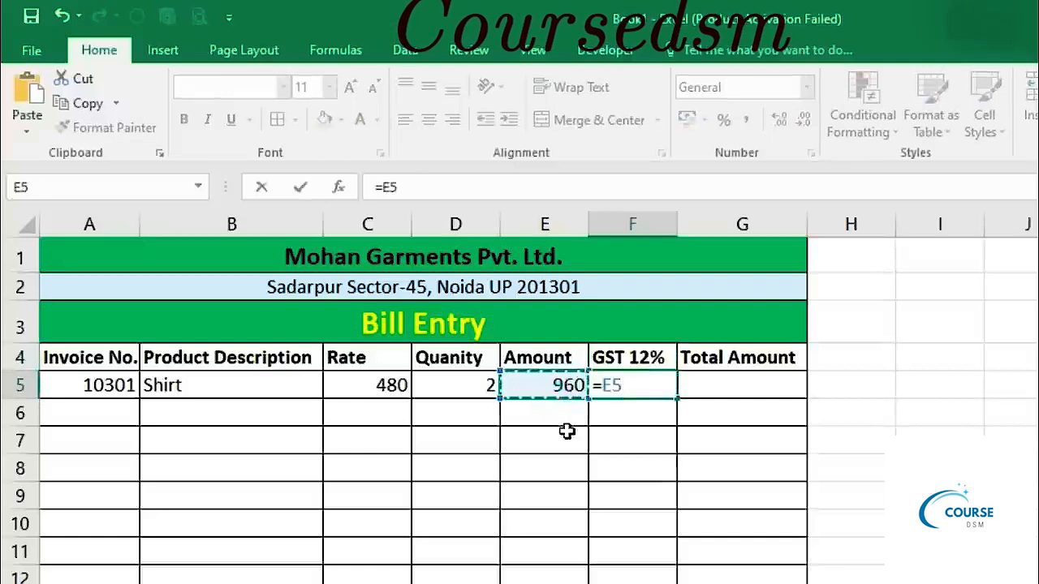
text(*12)
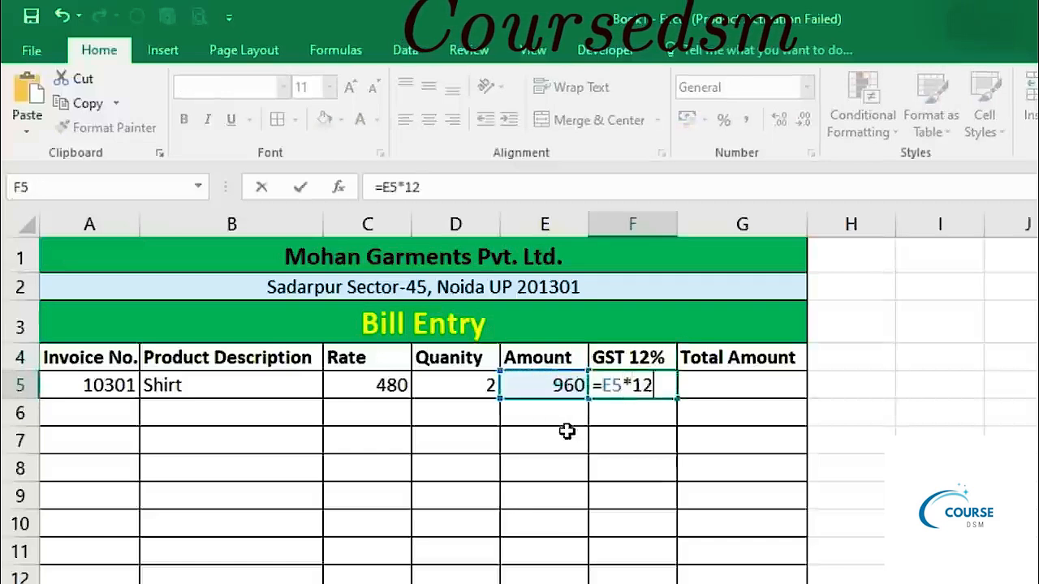
text(/100)
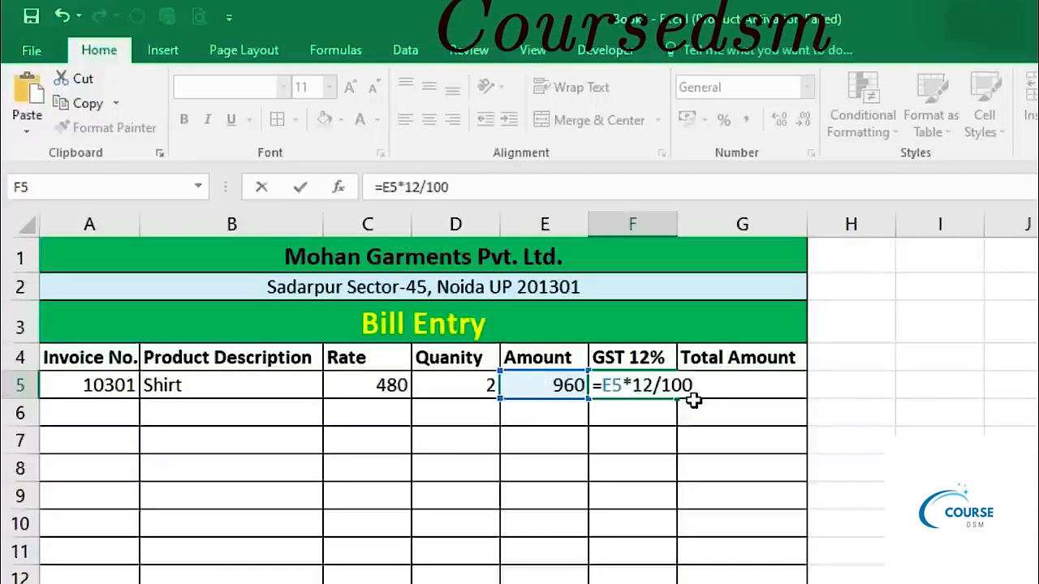
key(ctrl+Return)
- Calculate the total amount in G5 by adding the amount and the GST with the formula =E5+F5
click(747, 387)
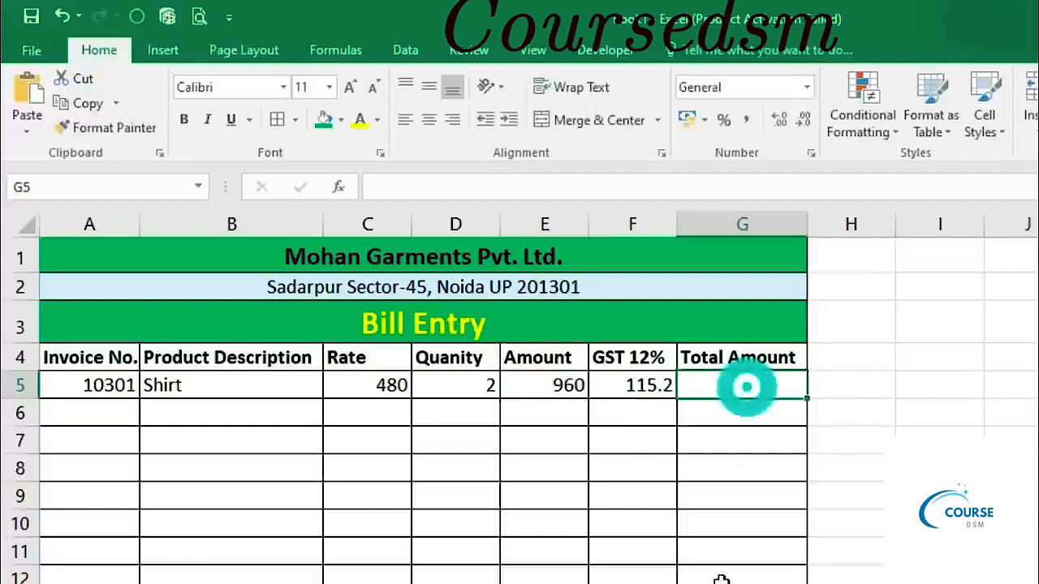
text(=)
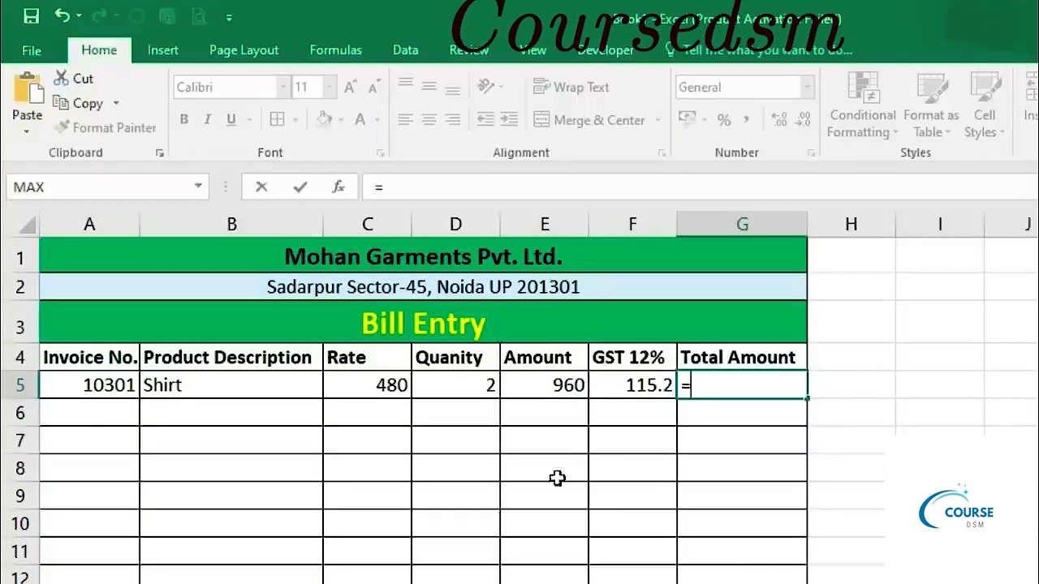
click(546, 387)
text(+)
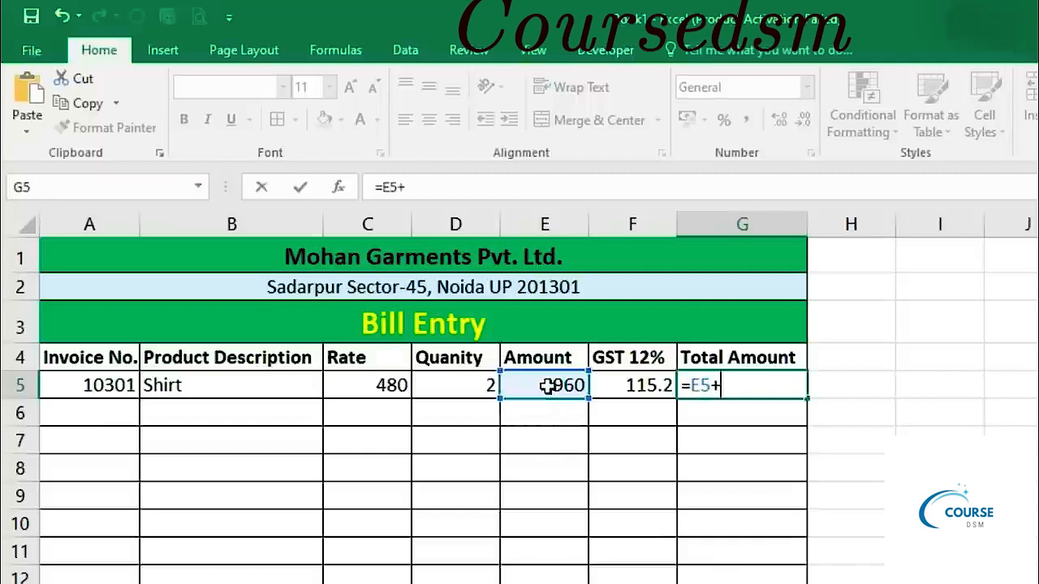
click(611, 386)
key(Return)
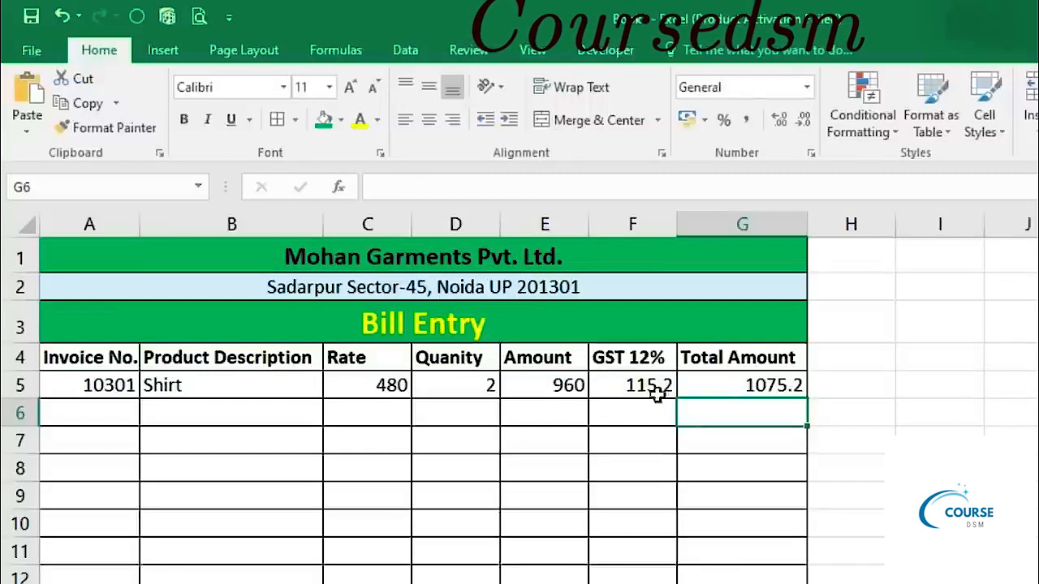
- Make the total amount in G5 bold
click(751, 394)
click(184, 119)
click(111, 415)
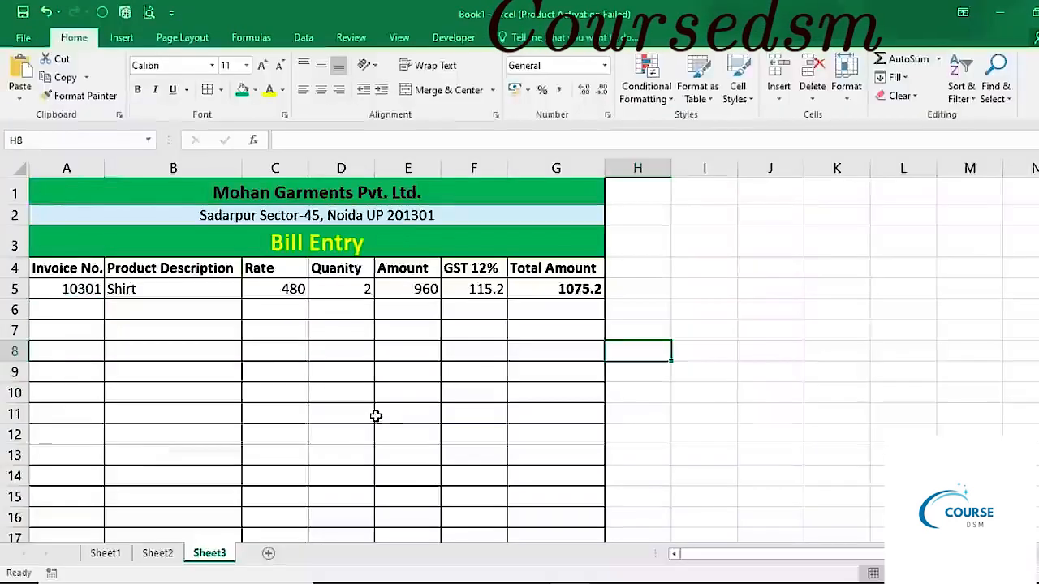
- Copy the Amount, Total Amount and GST 12% formulas from row 5 down to row 17
click(395, 295)
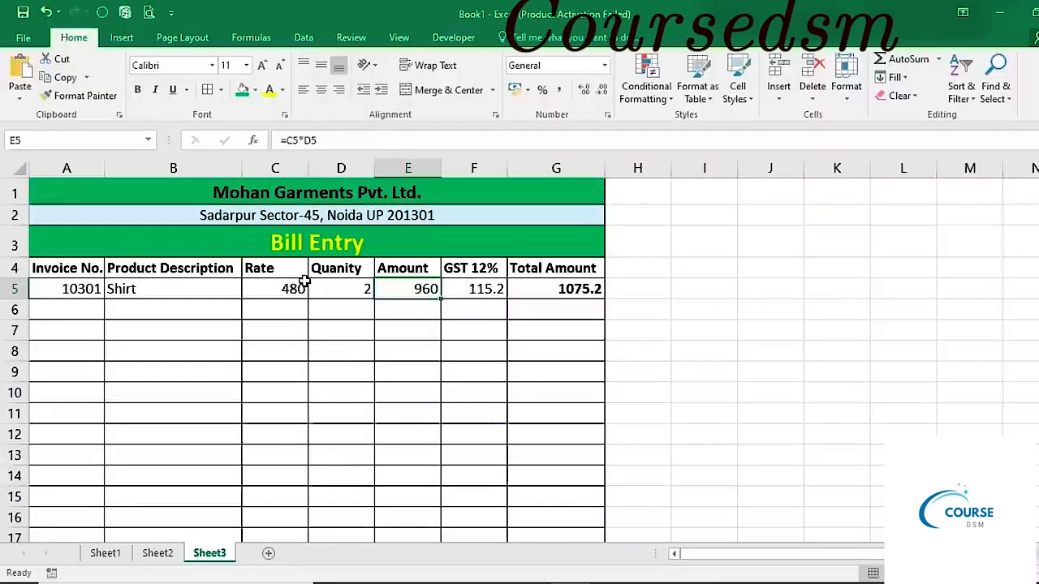
drag(443, 298, 407, 524)
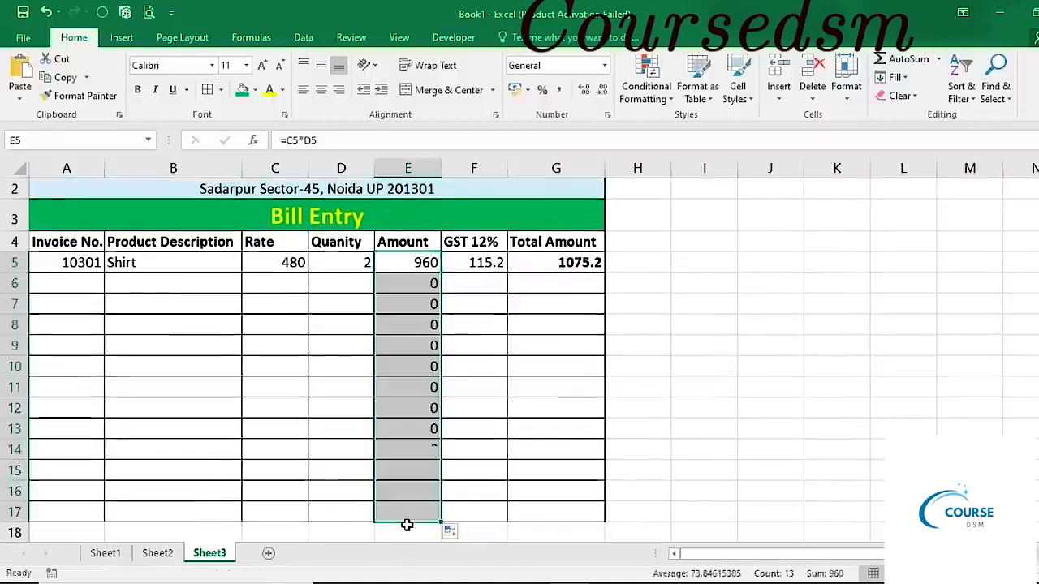
click(557, 257)
drag(606, 276, 611, 518)
click(471, 260)
drag(507, 276, 492, 521)
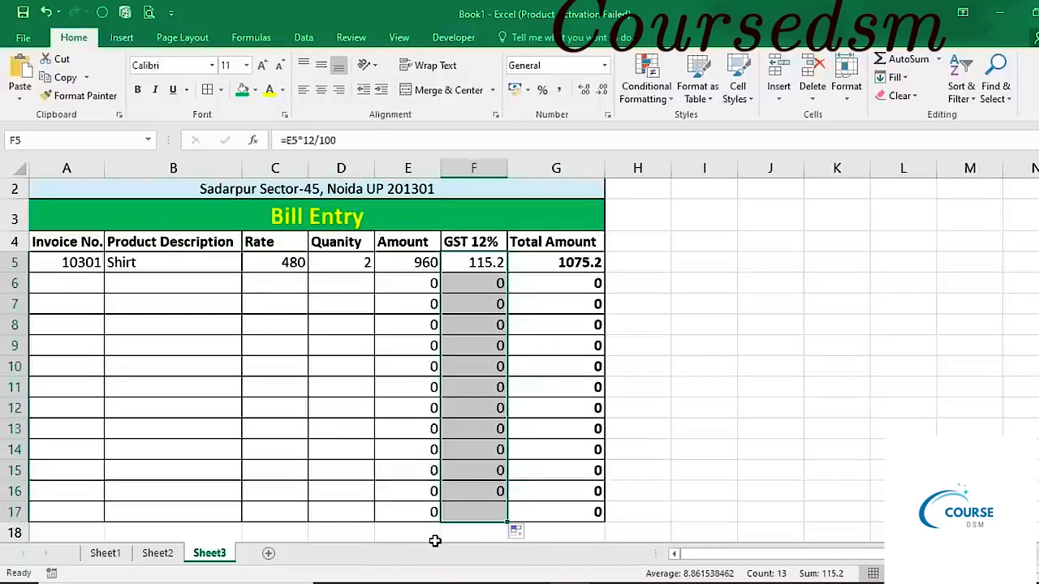
- Fill in row 6 with the next sequential invoice number, product Pant, rate 750 and quantity 1
scroll(55, 310, up, 1)
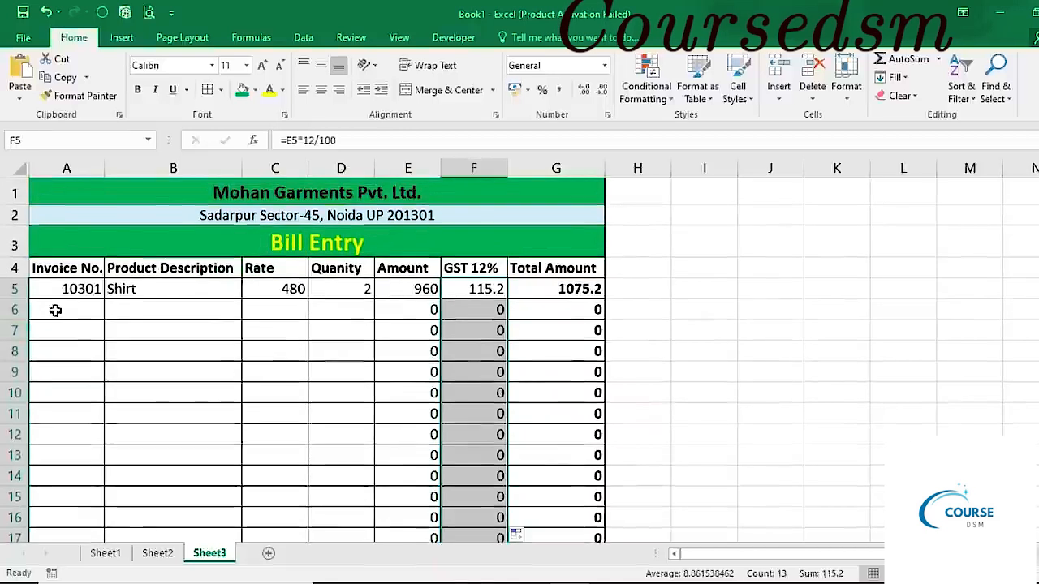
click(55, 310)
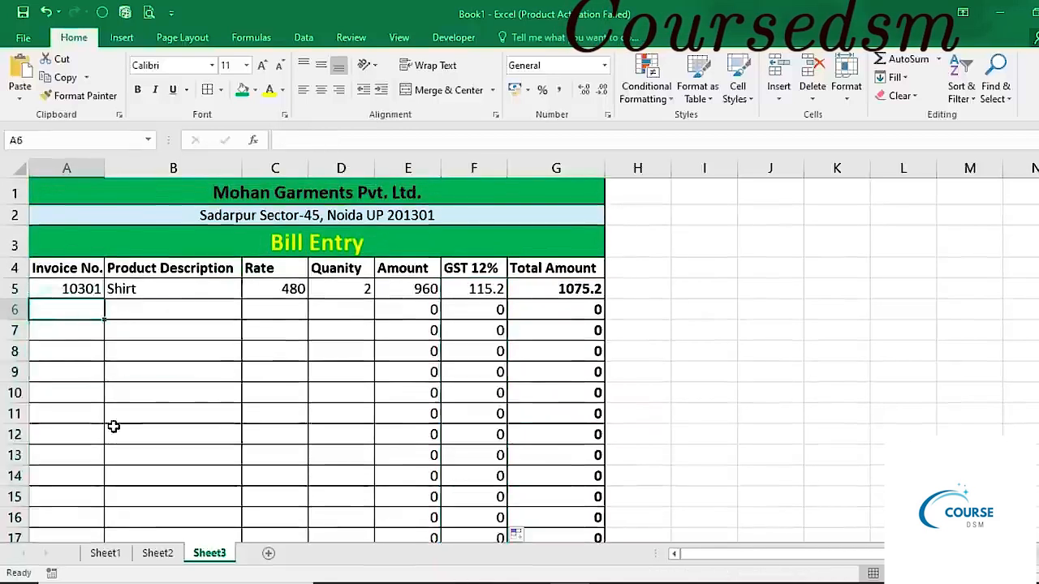
text(10)
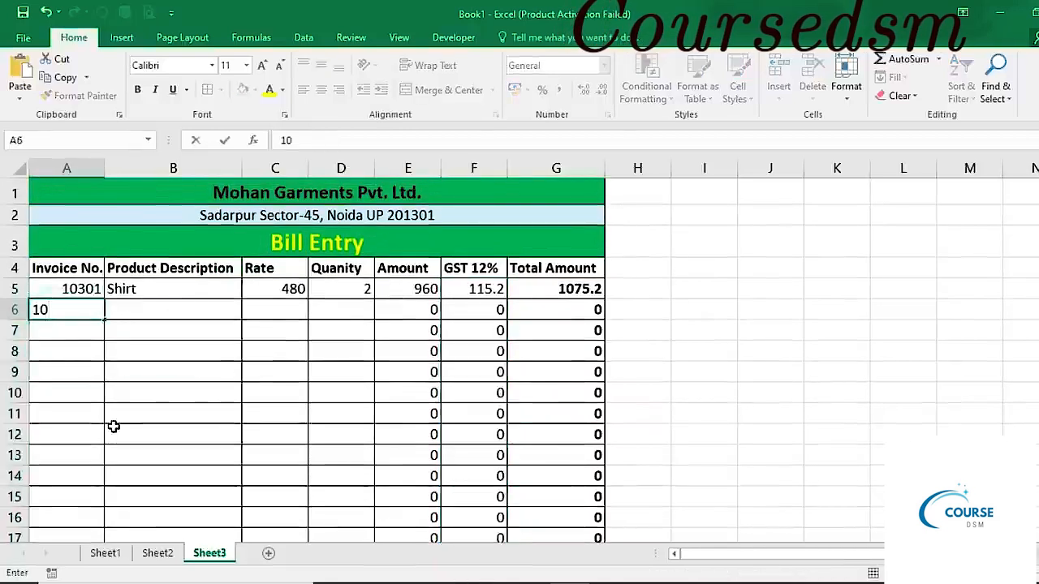
text(302)
key(Tab)
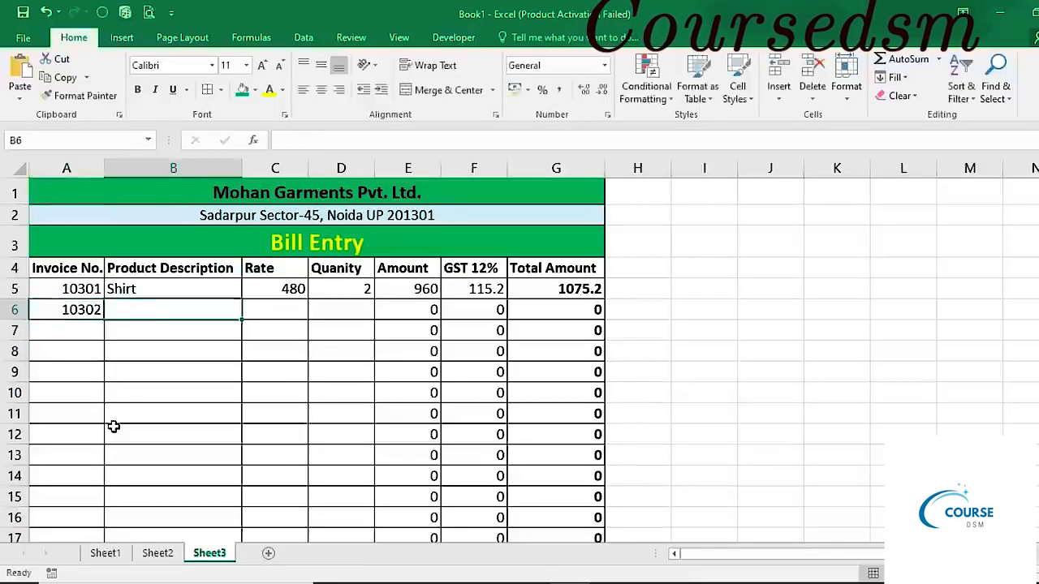
text(Pant)
key(Tab)
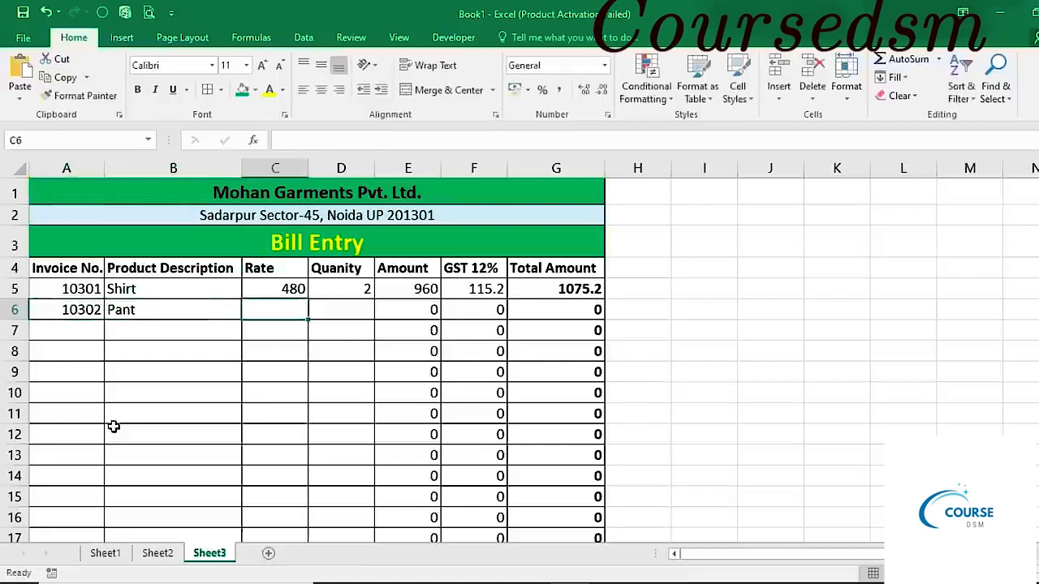
text(750)
key(Tab)
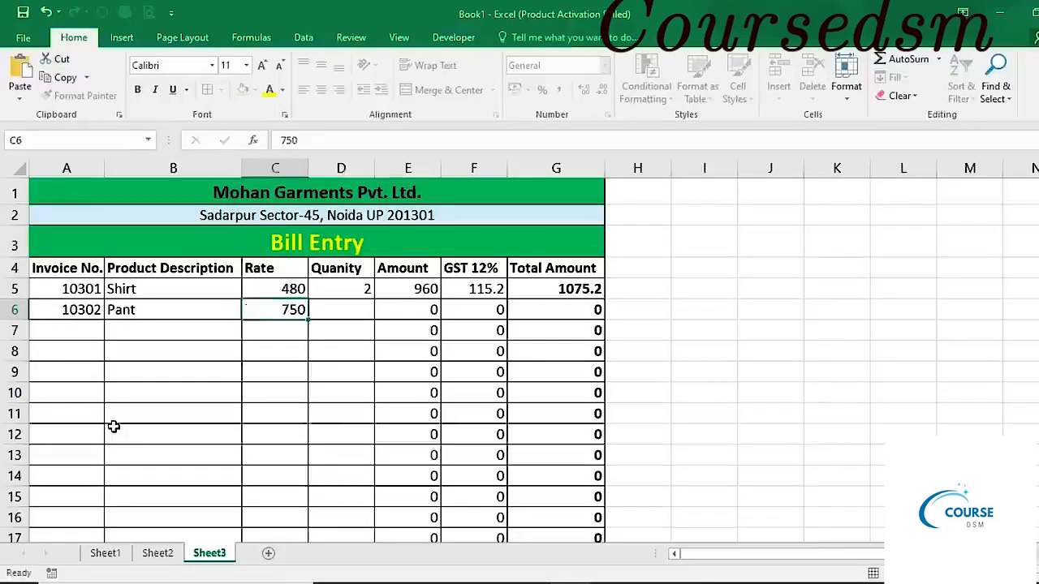
text(1)
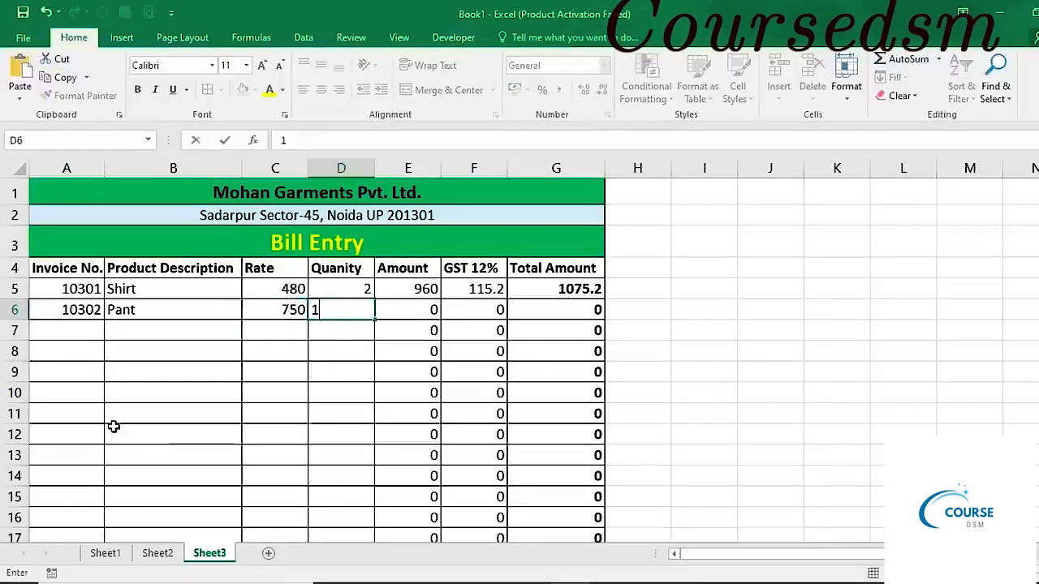
key(Return)
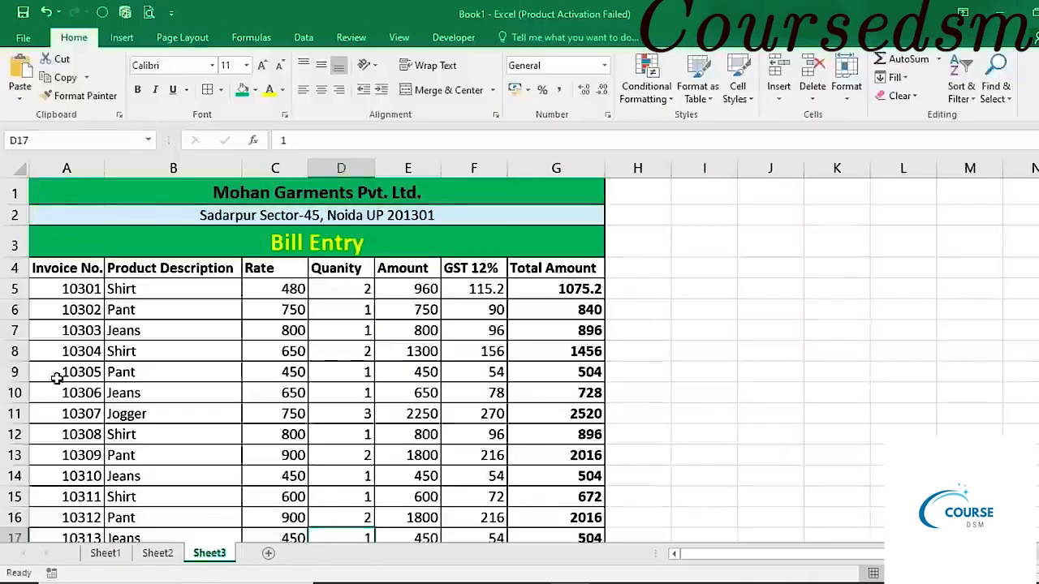
- Merge and center cells D18:F18 below the bill entries and label them "Total Sales"
scroll(229, 489, down, 1)
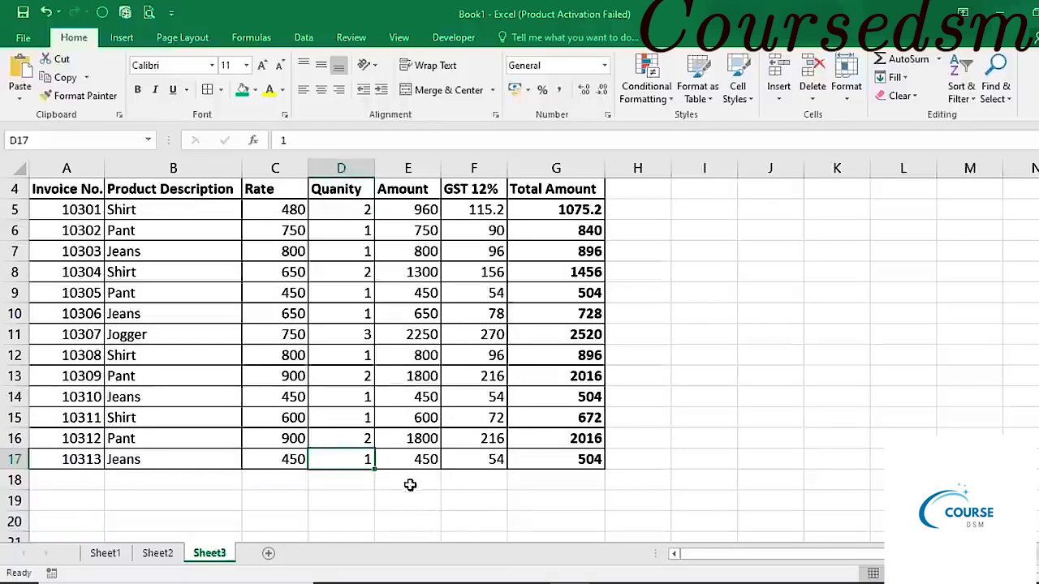
drag(398, 484, 487, 481)
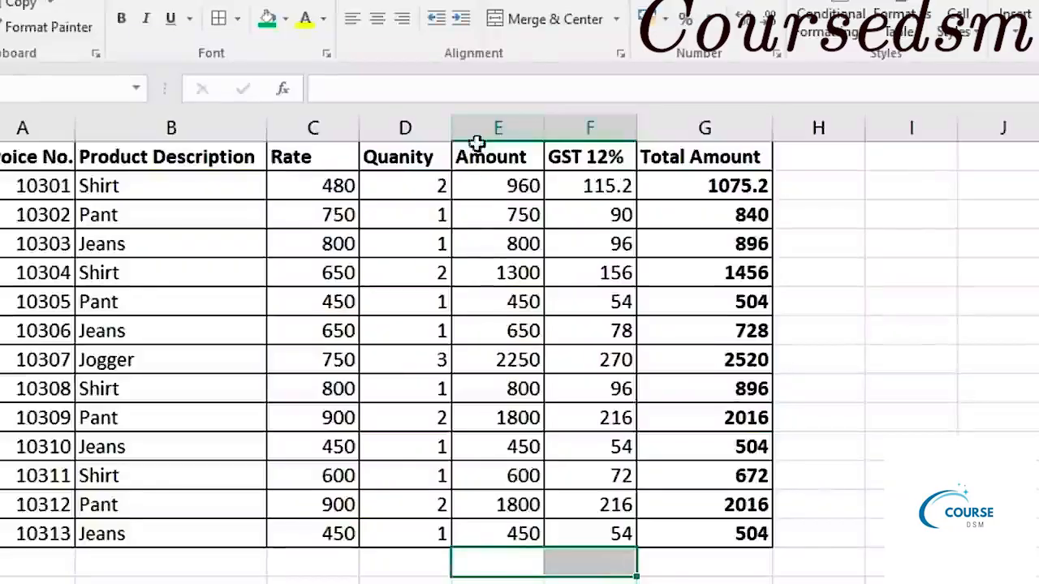
drag(397, 561, 591, 552)
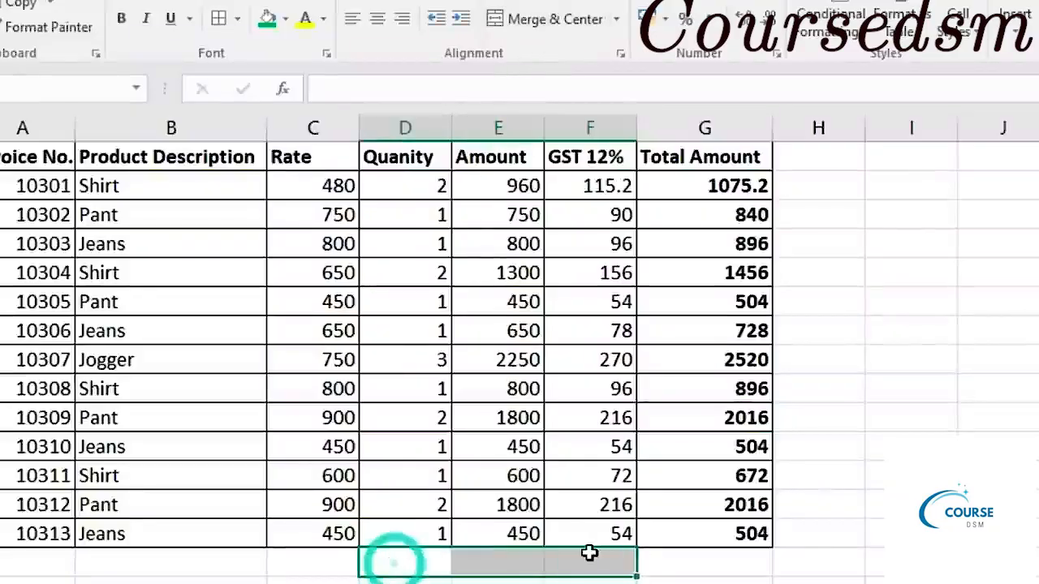
click(526, 30)
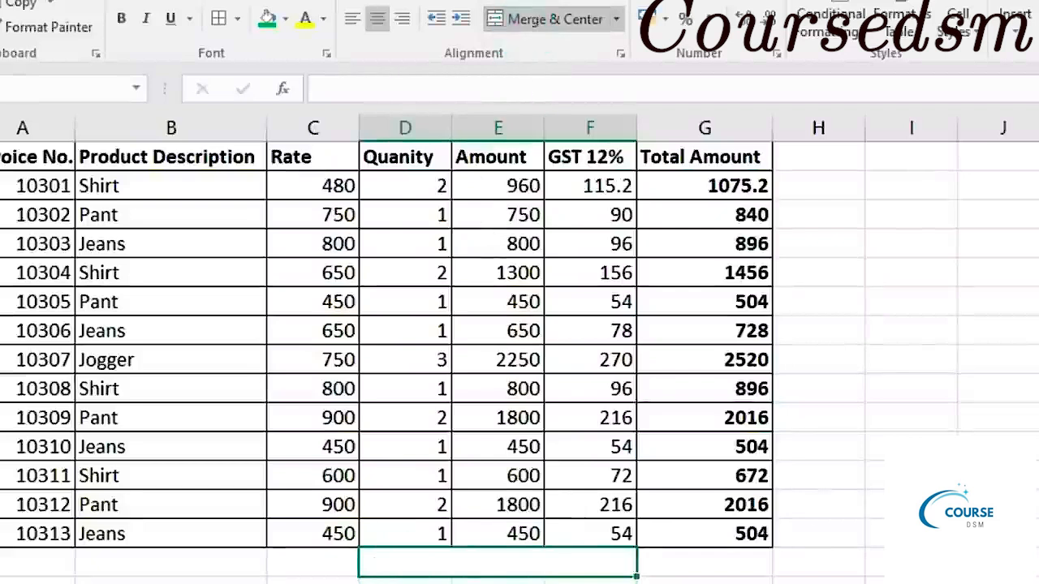
text(T)
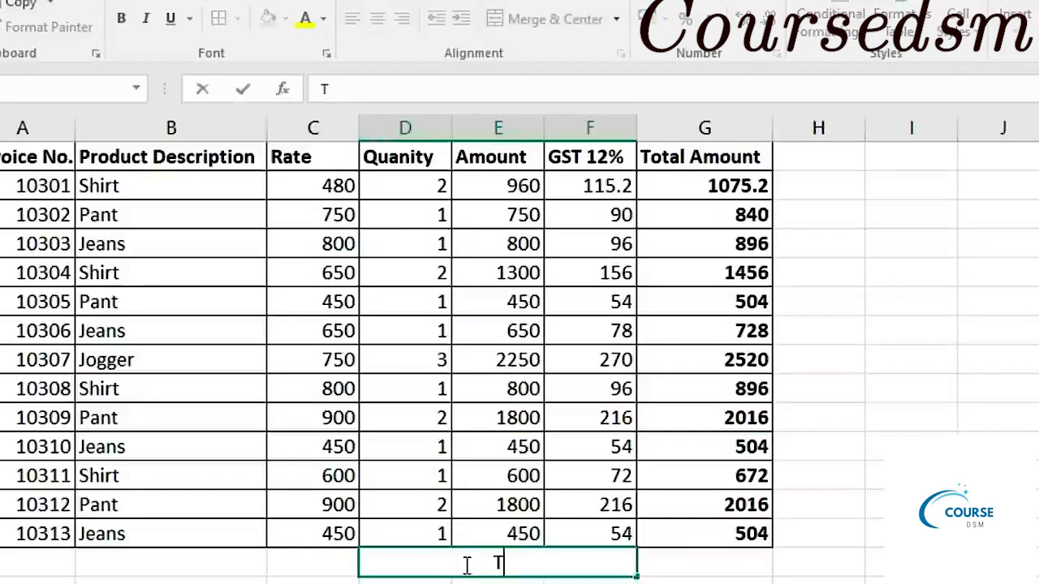
text(otal Sales)
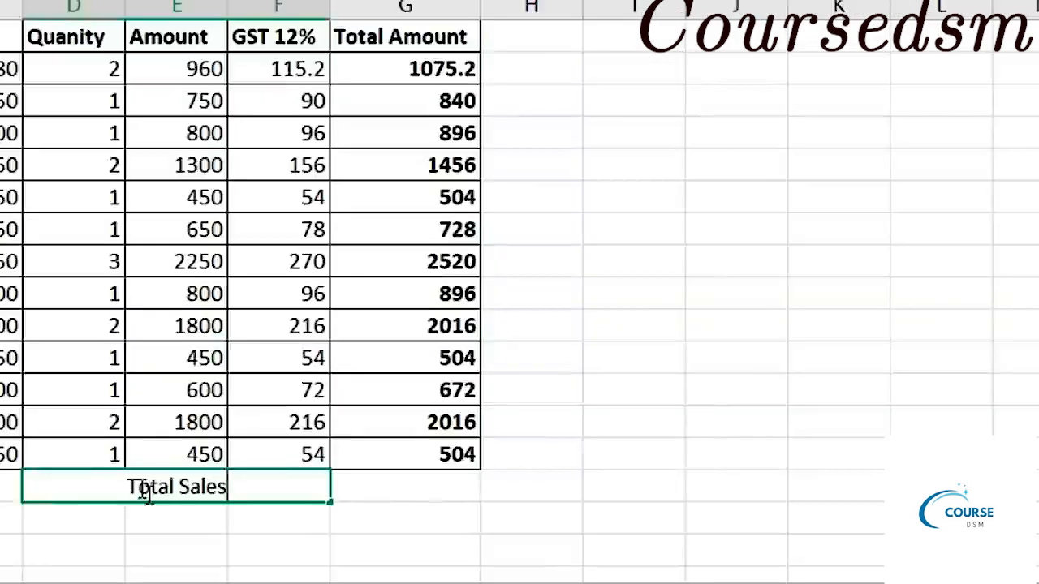
key(Tab)
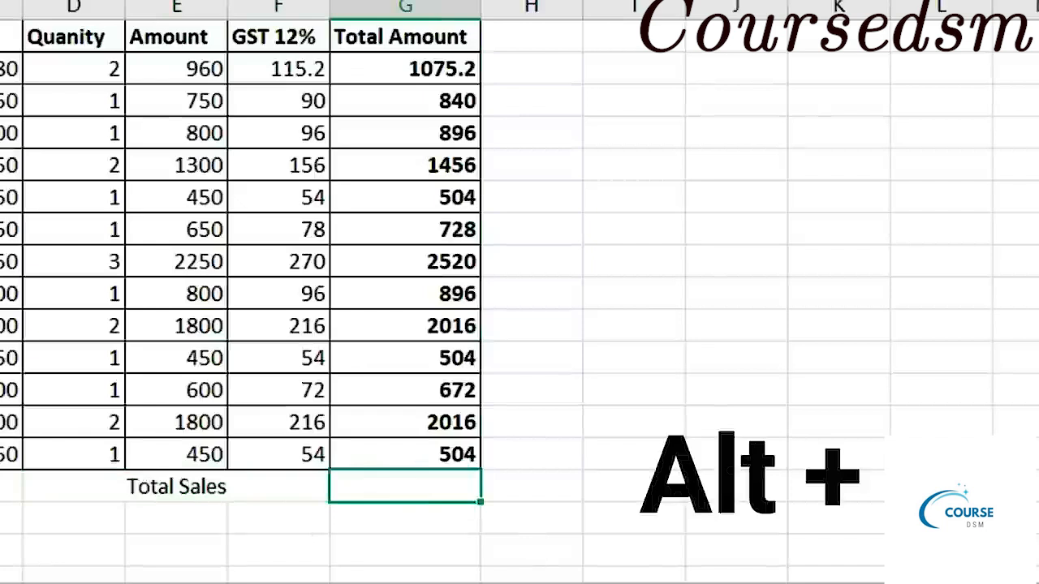
- Sum the Total Amount column in G18 with the formula =SUM(G5:G17)
key(alt+equal)
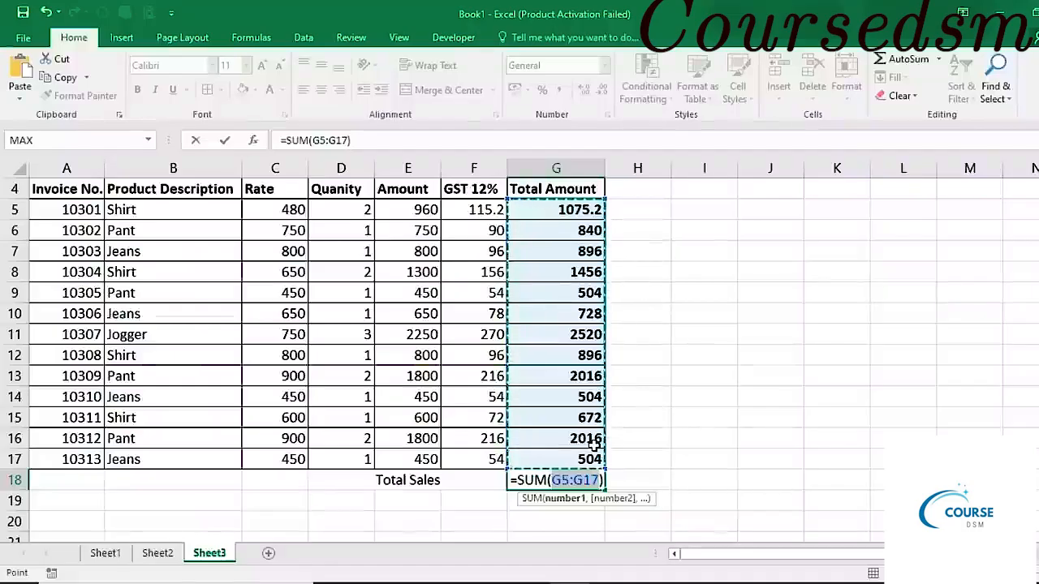
key(Return)
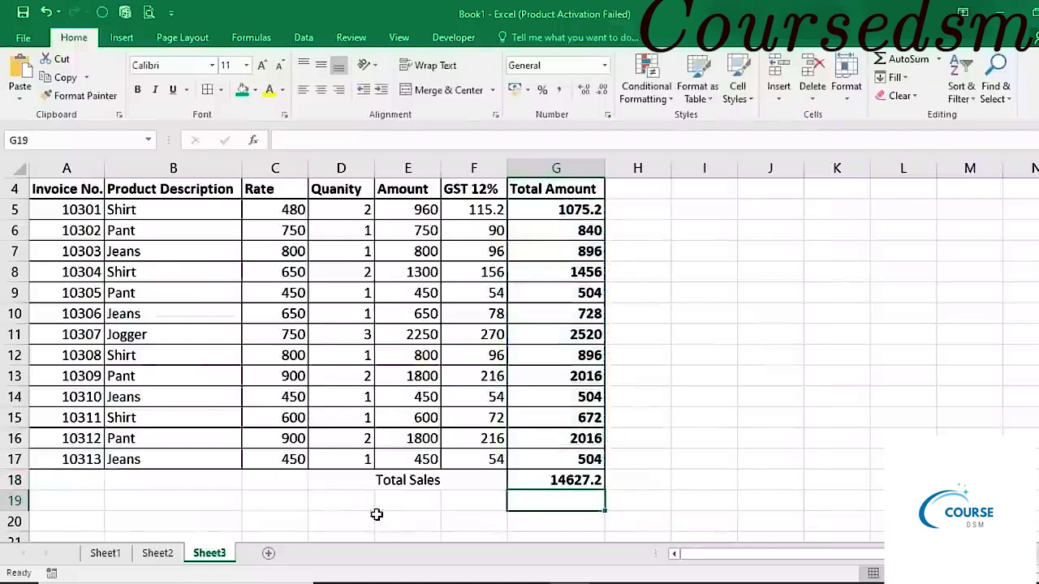
- Add borders to the Total Sales row D18:G18 and make its text bold
drag(396, 483, 544, 477)
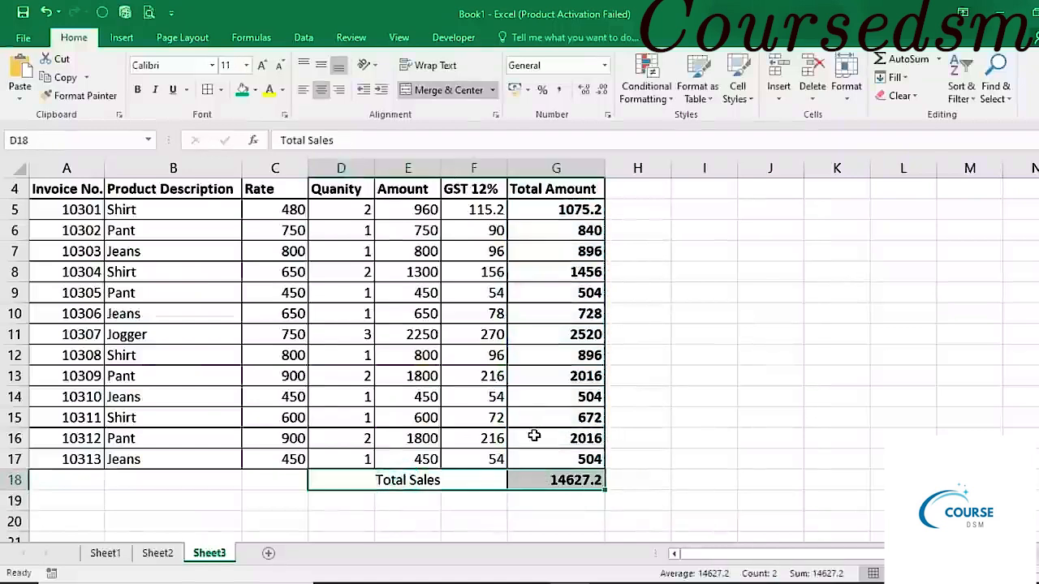
click(207, 90)
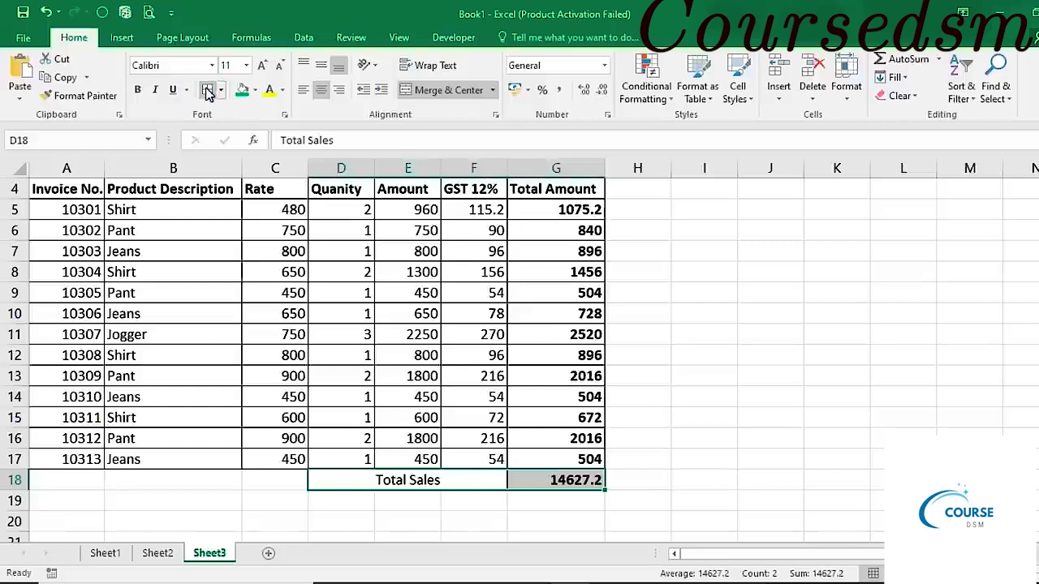
click(138, 92)
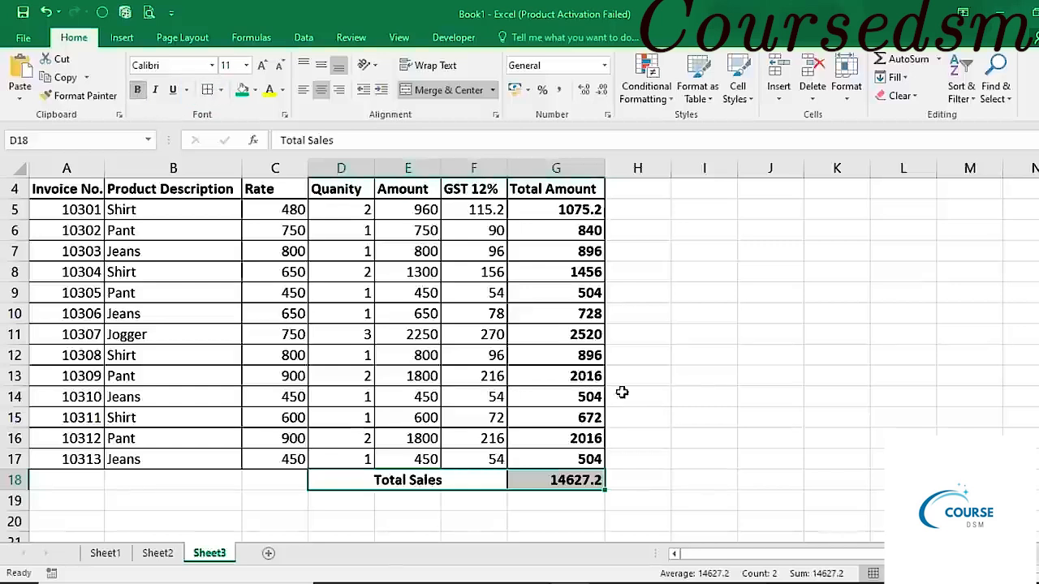
scroll(680, 396, up, 1)
scroll(770, 431, down, 1)
click(770, 435)
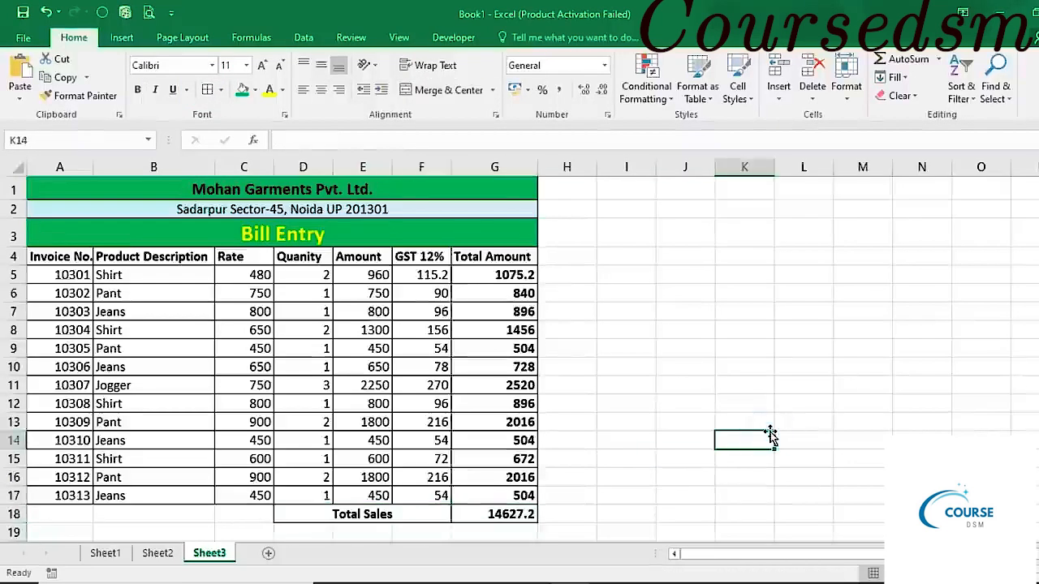